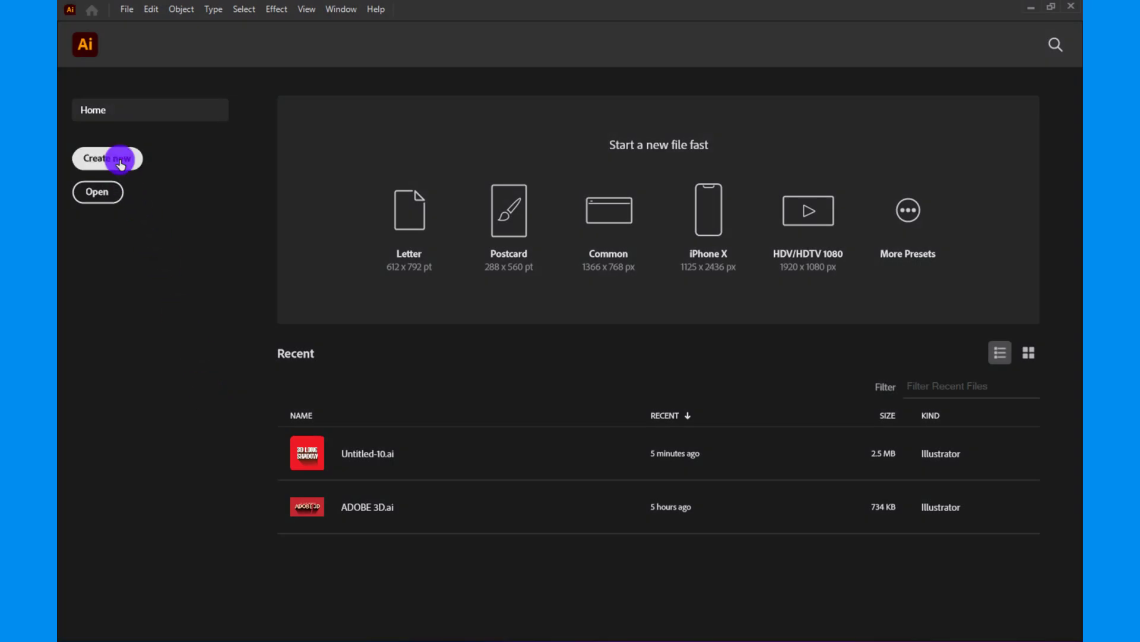
- Create a new document 2000 px wide and 2000 px high
click(119, 159)
click(753, 207)
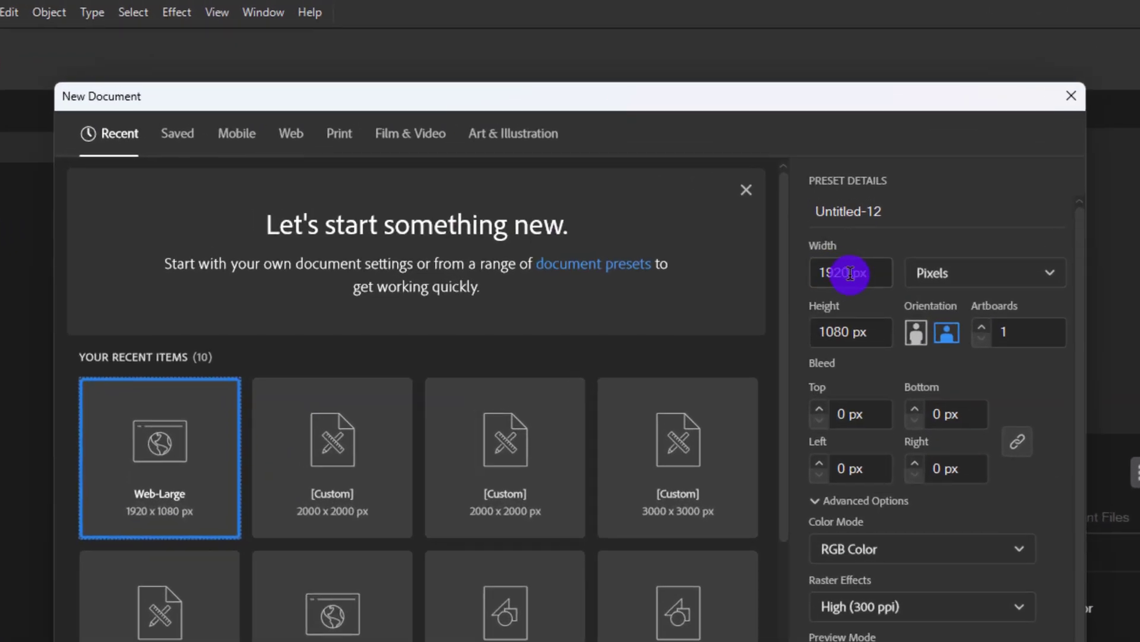
double_click(752, 208)
text(2000)
key(Tab)
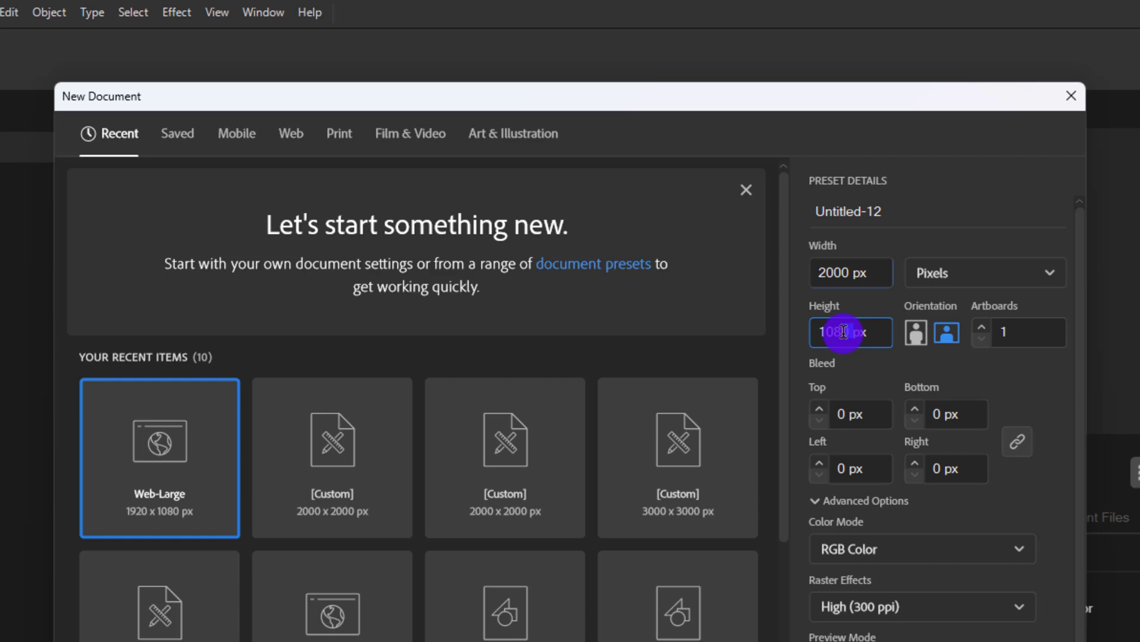
text(2000)
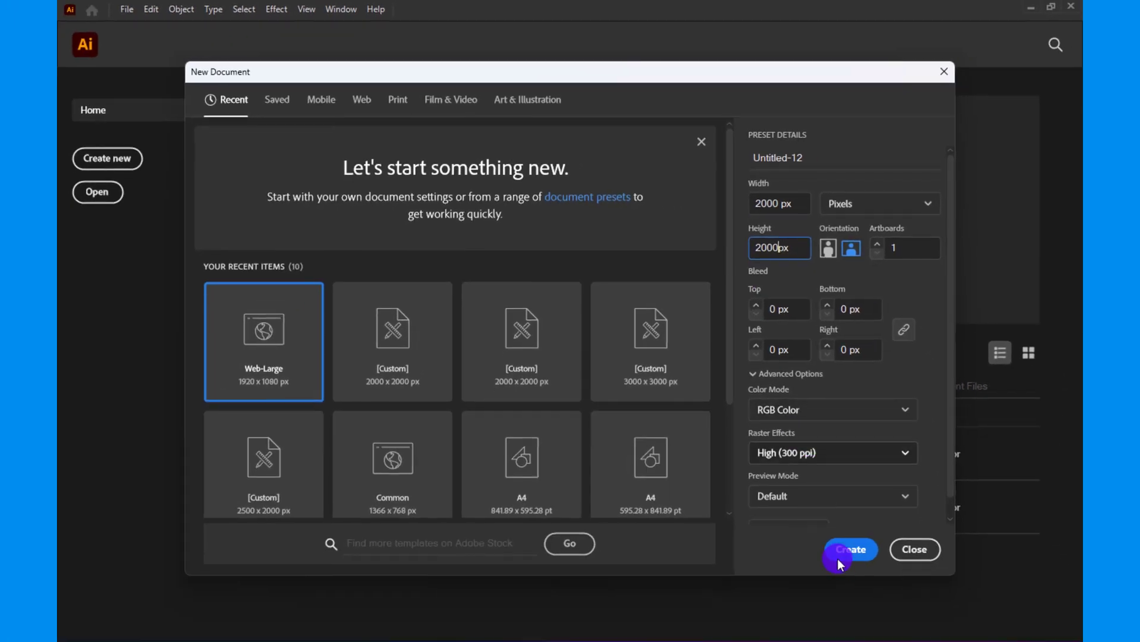
click(840, 550)
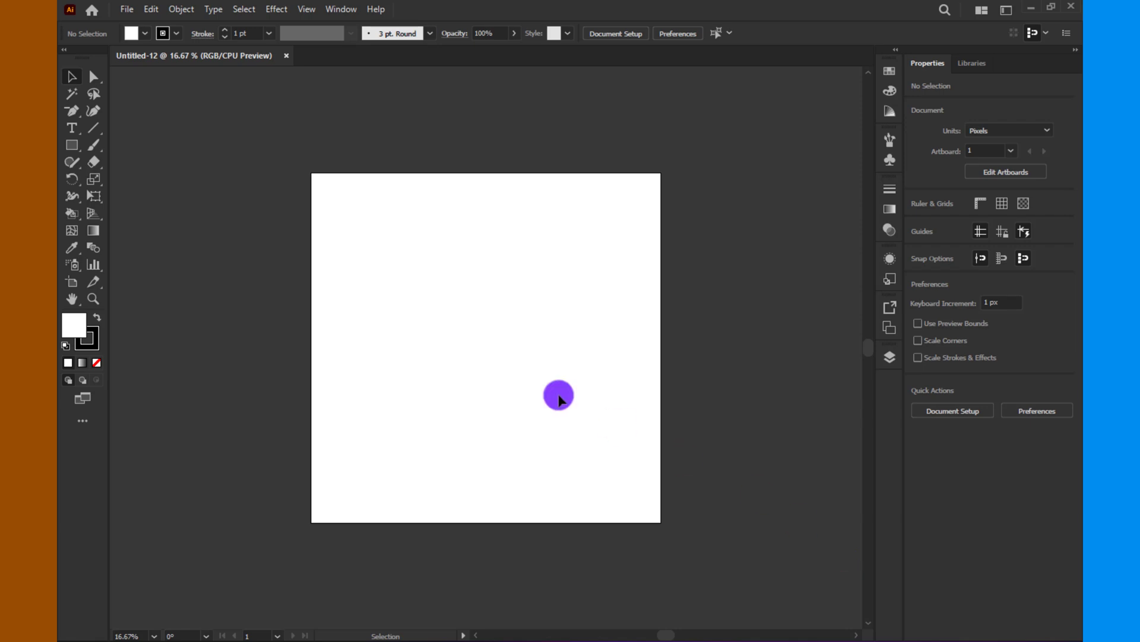
- Start the Rectangle tool and set the fill color to hex ED1C24
click(71, 144)
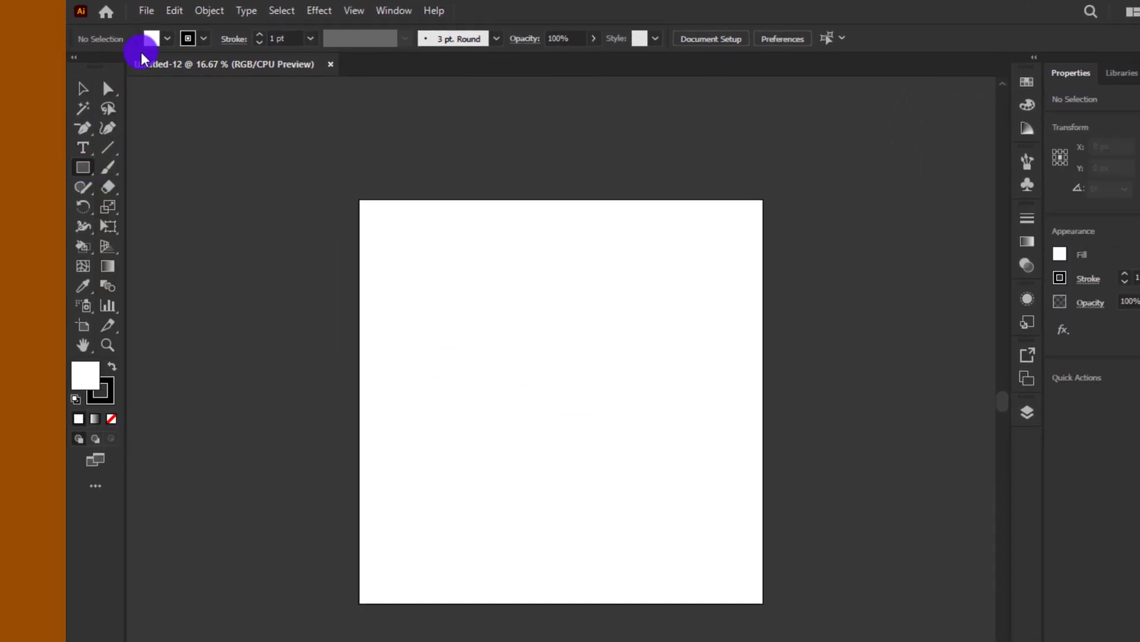
click(167, 41)
click(226, 67)
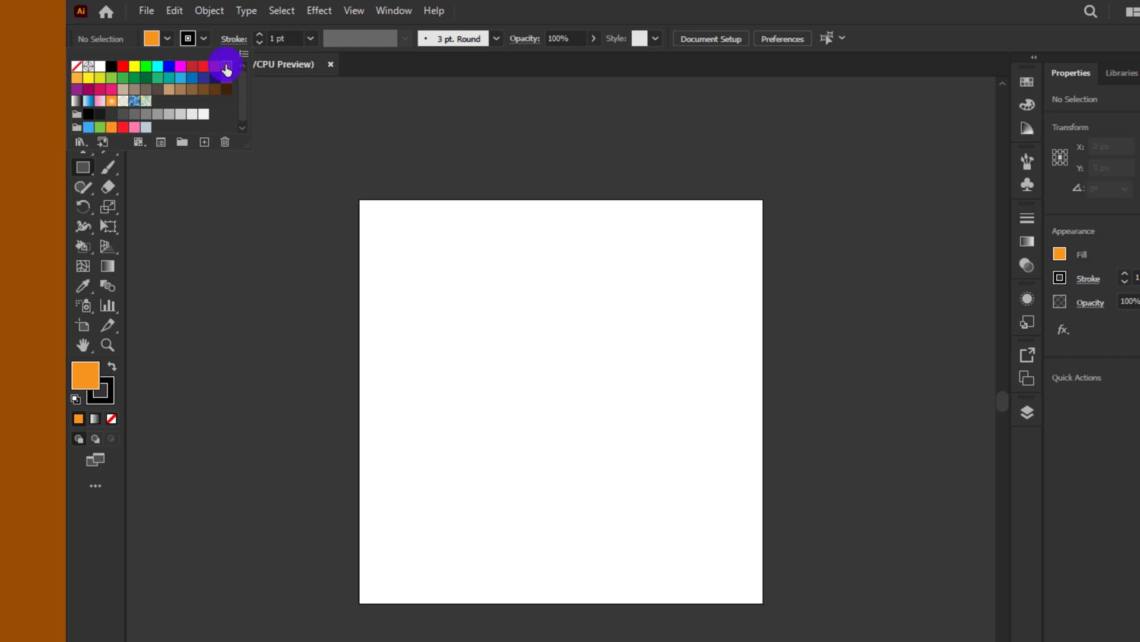
double_click(76, 378)
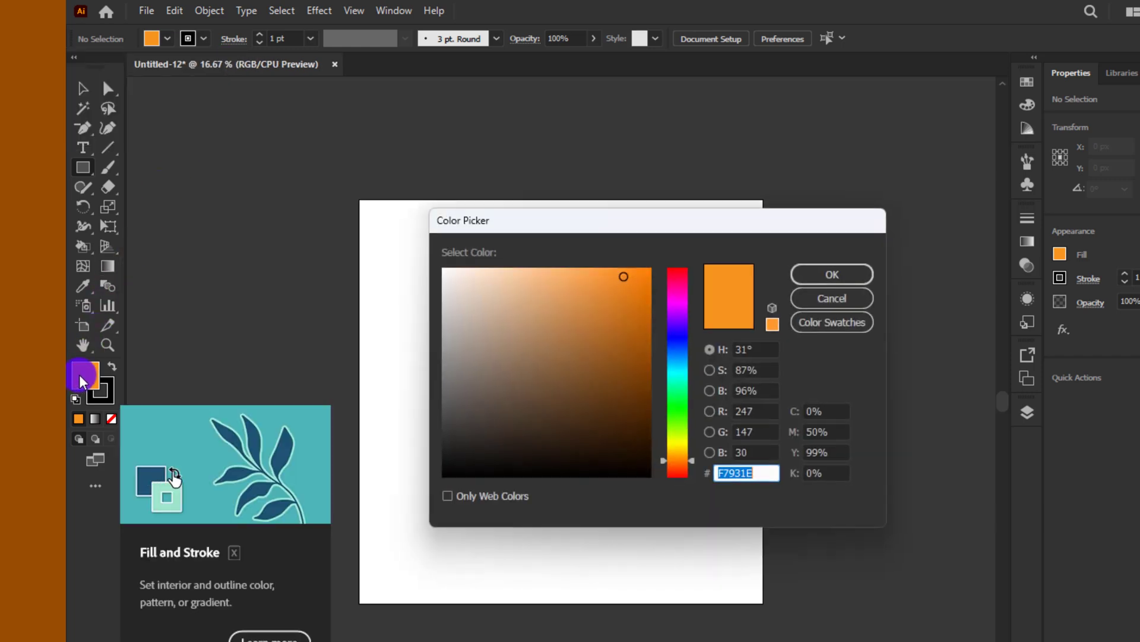
click(749, 473)
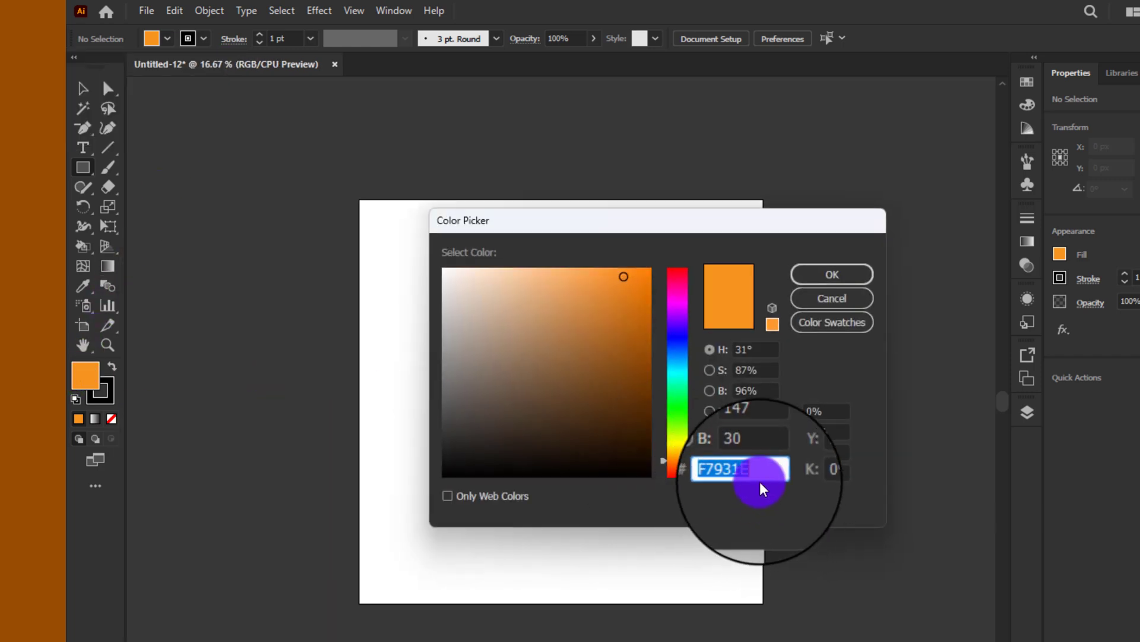
text(ED)
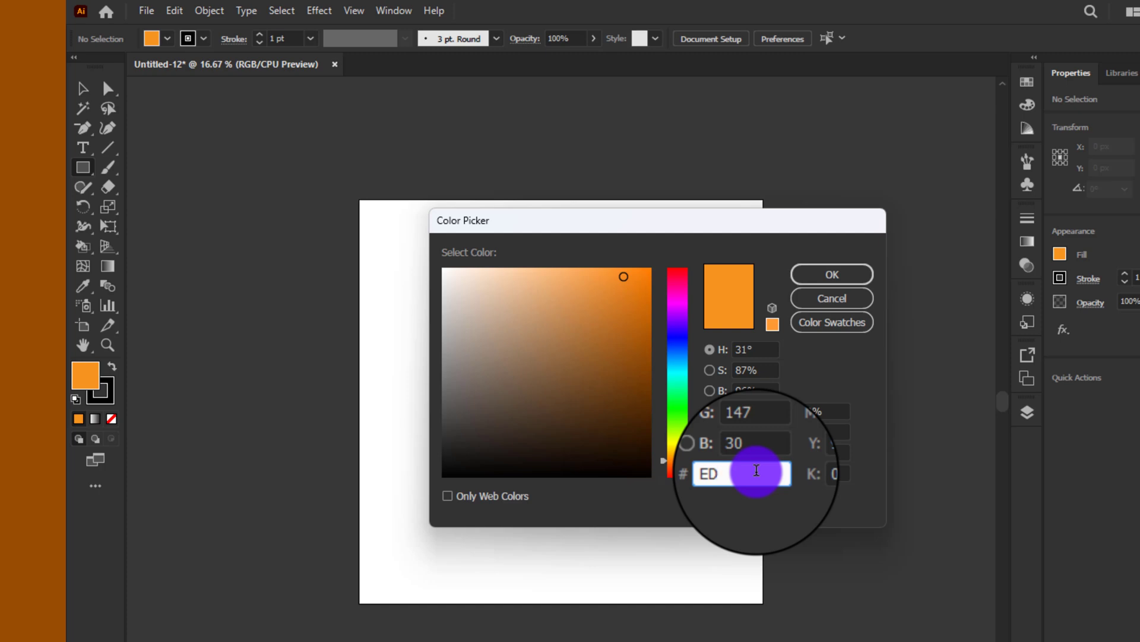
text(1C24)
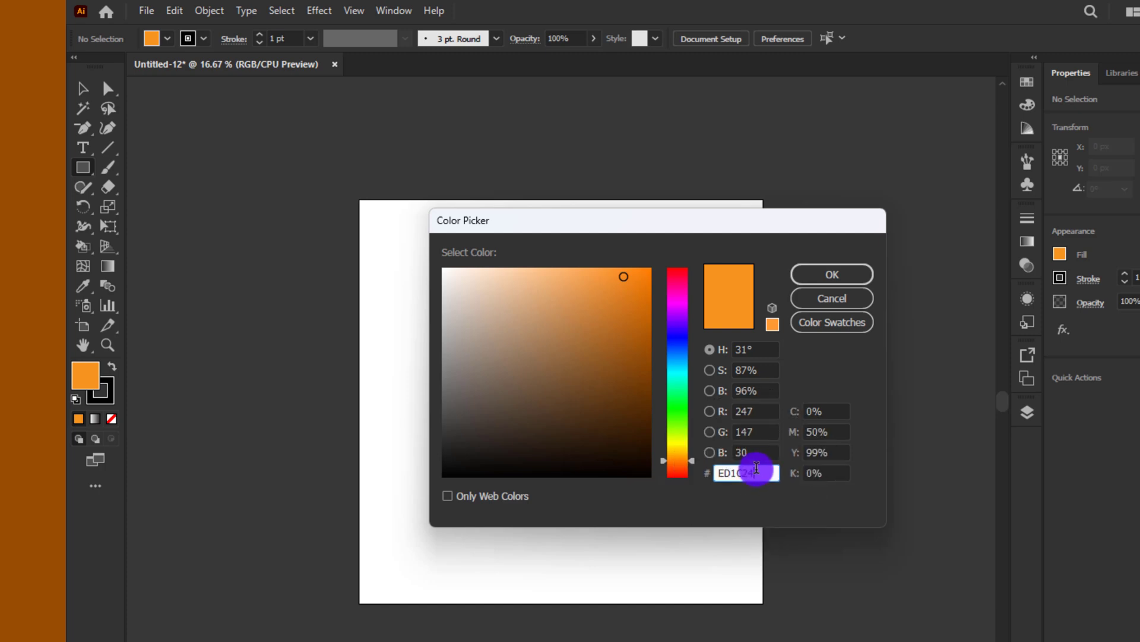
click(837, 275)
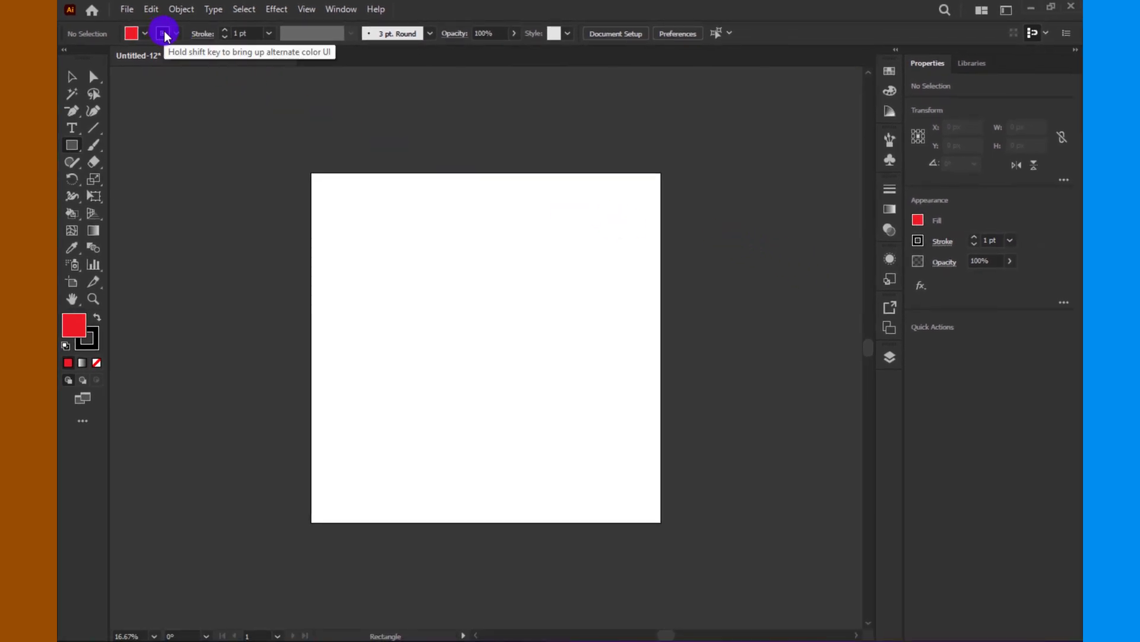
- Remove the stroke and draw a 2000 × 2000 px rectangle covering the whole artboard
click(161, 34)
click(89, 81)
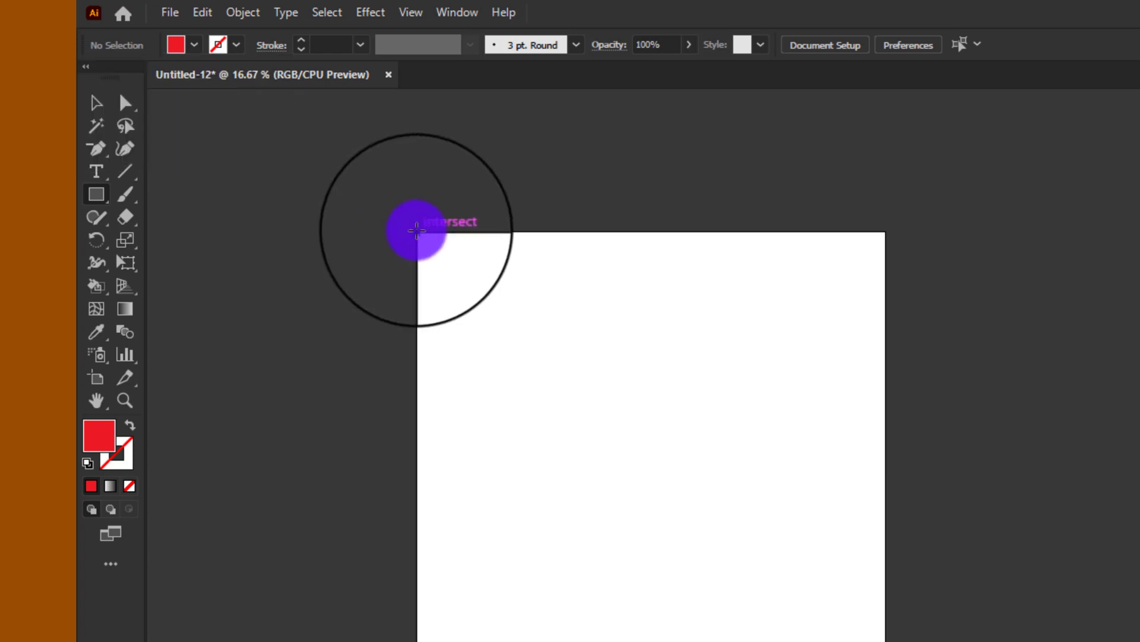
drag(417, 230, 867, 641)
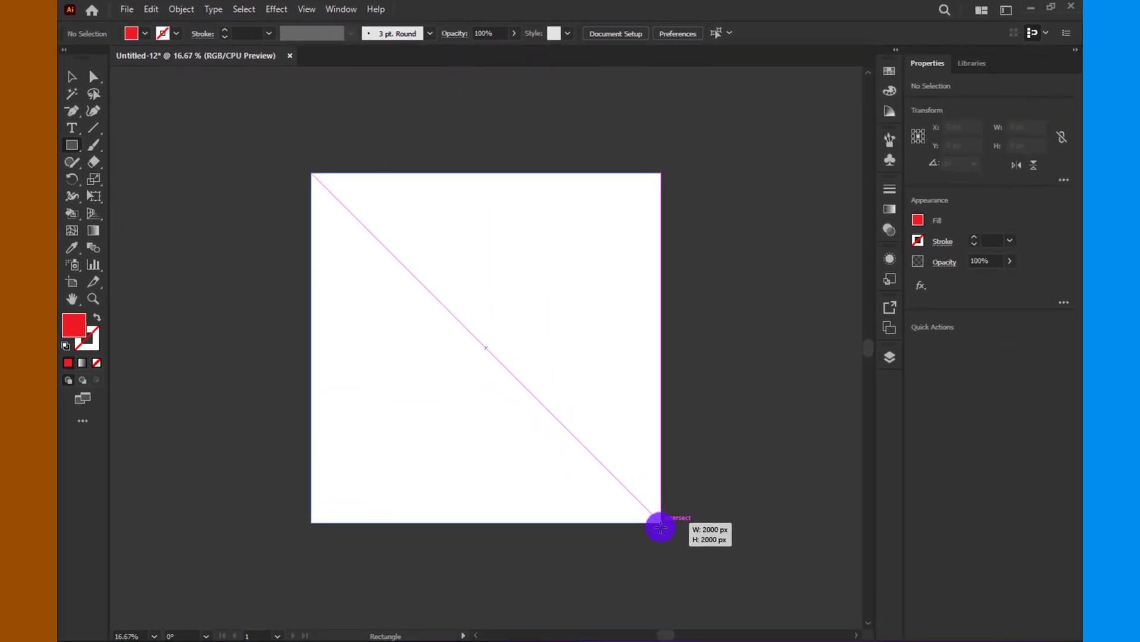
drag(661, 527, 661, 527)
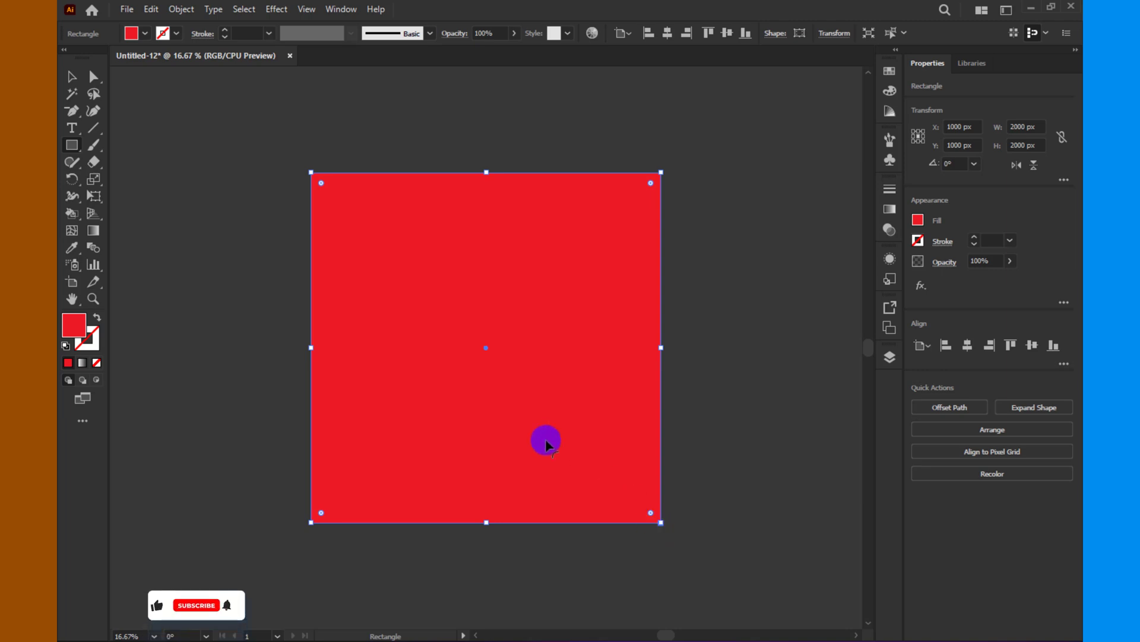
- Expand Layer 1, deselect the red background rectangle and lock it
click(72, 78)
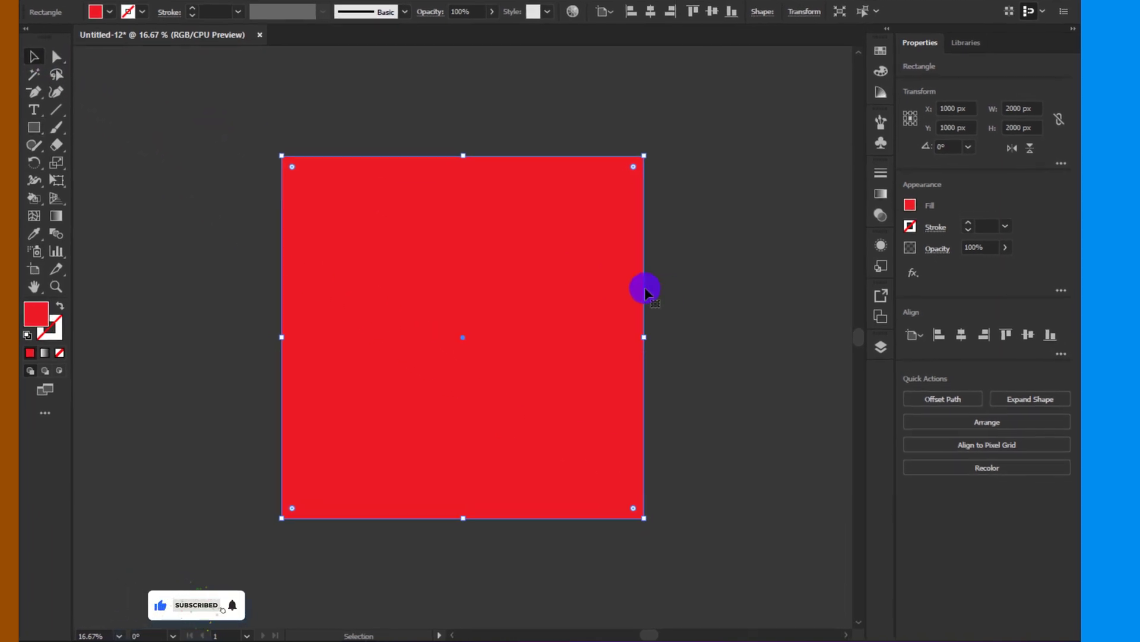
click(881, 346)
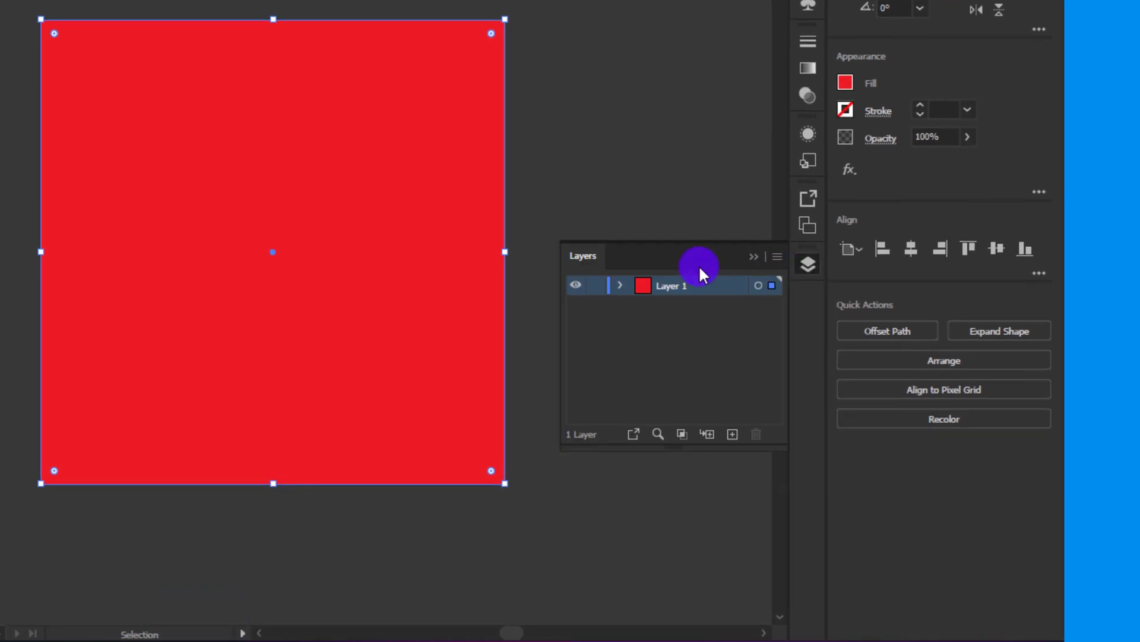
click(620, 286)
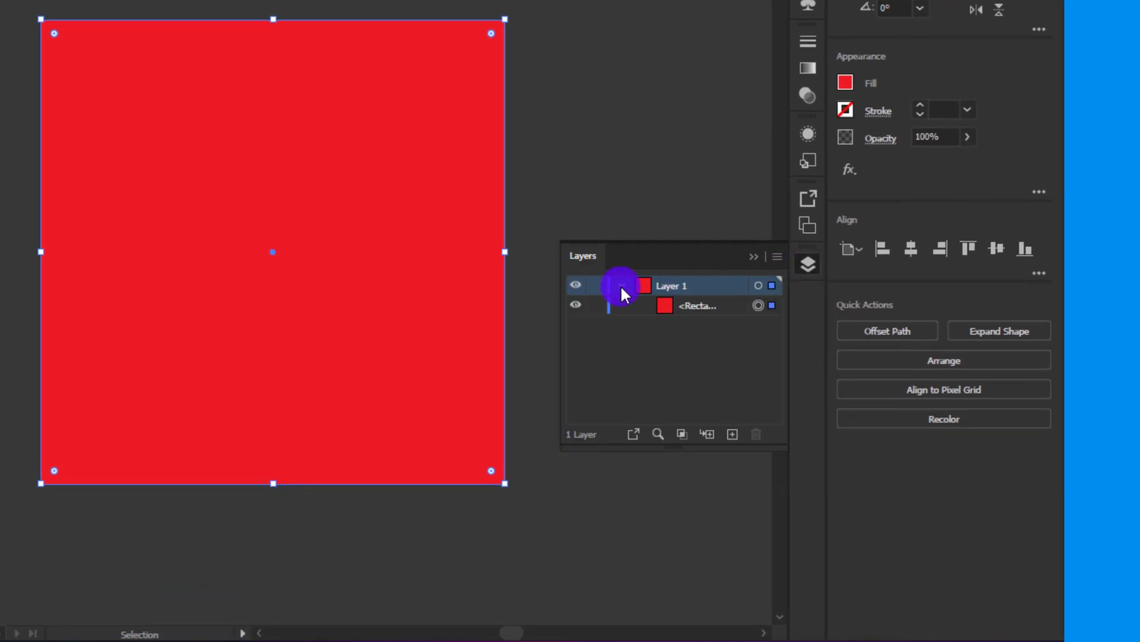
key(ctrl+shift+a)
click(596, 308)
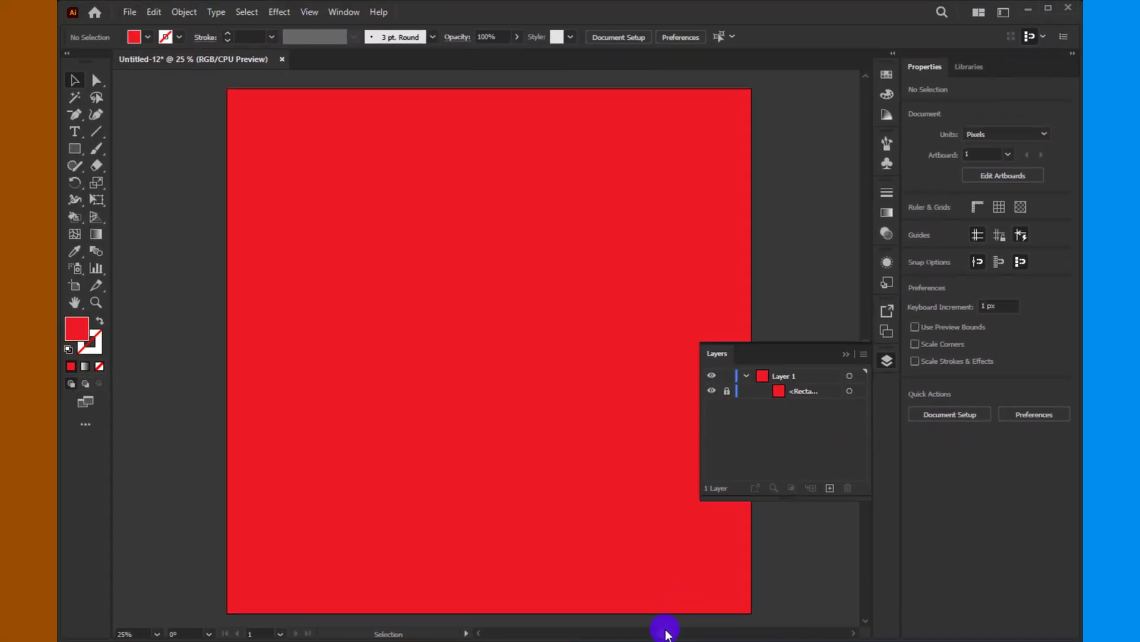
- Add the point text "3D SHADOWS" on two lines over the red background
drag(666, 633, 670, 633)
click(75, 131)
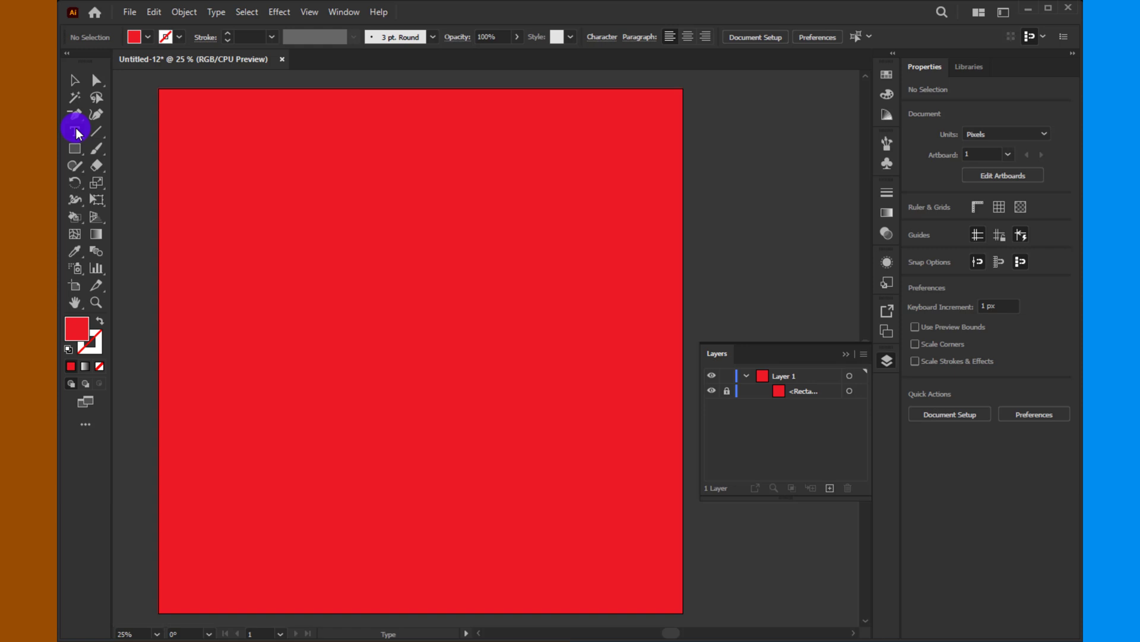
click(133, 40)
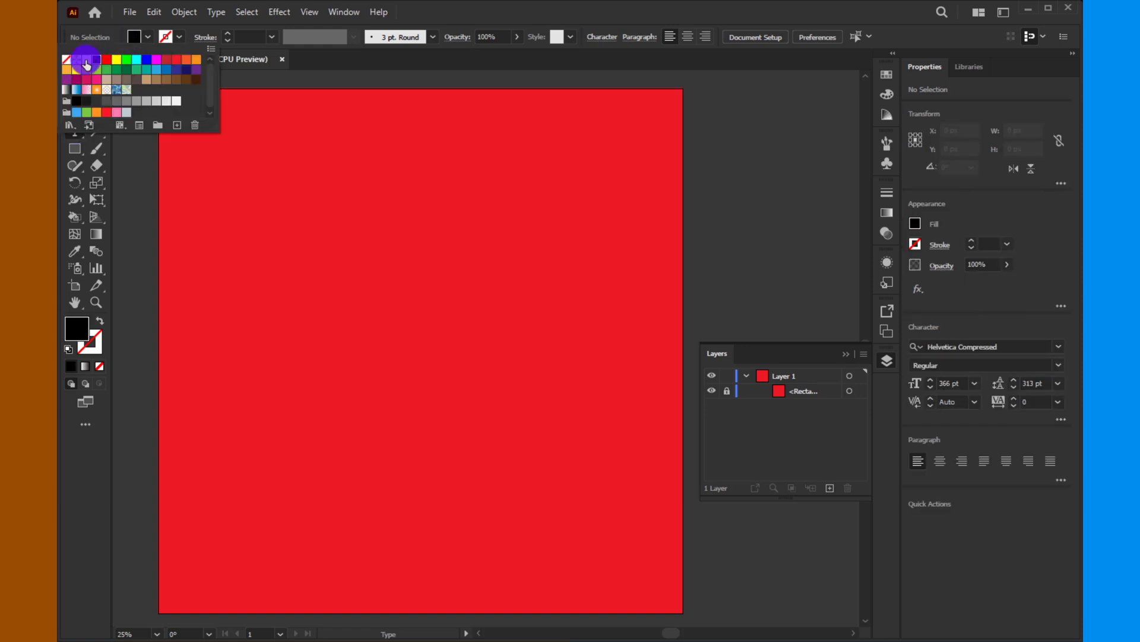
click(309, 320)
text(3D)
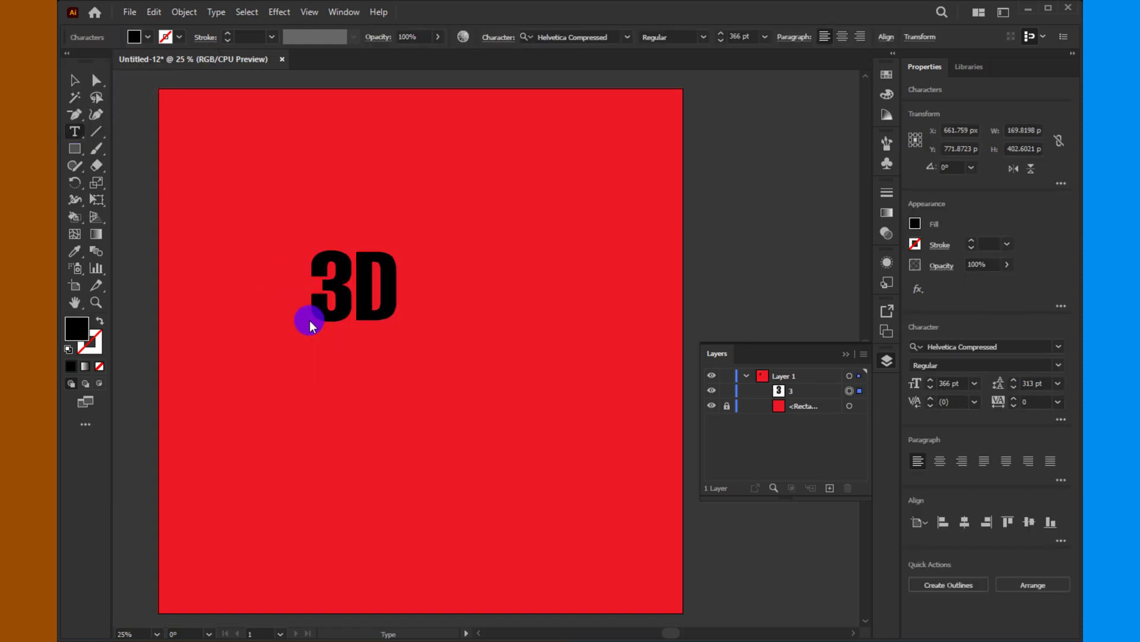
key(Return)
text(SHADOWS)
click(75, 81)
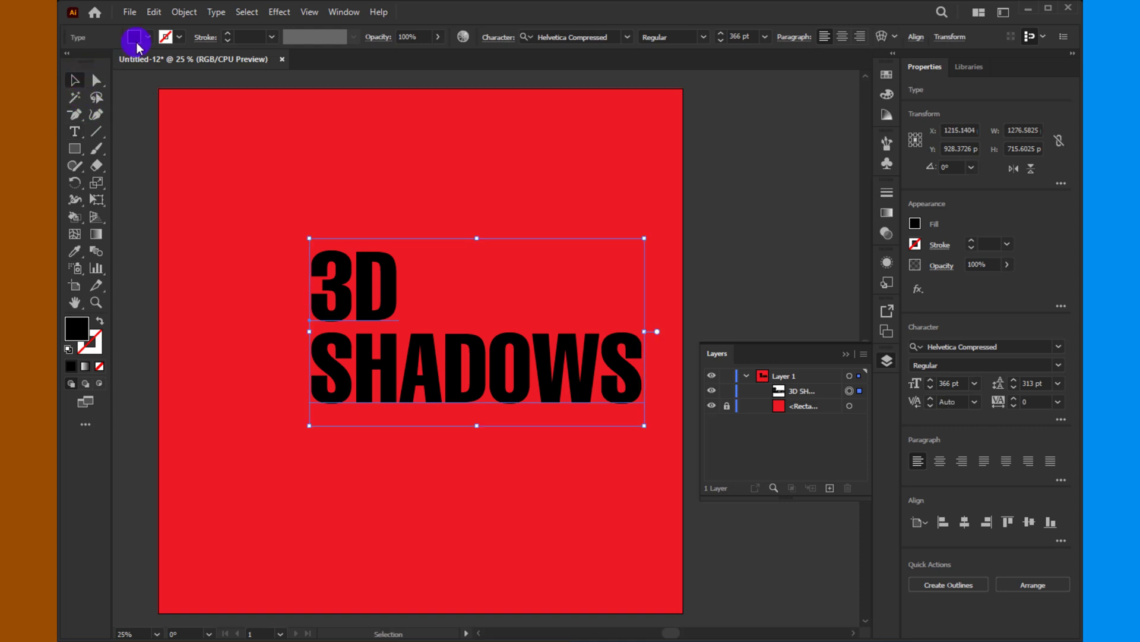
- Fill the "3D SHADOWS" text with white and center it horizontally and vertically on the artboard
click(137, 41)
click(88, 62)
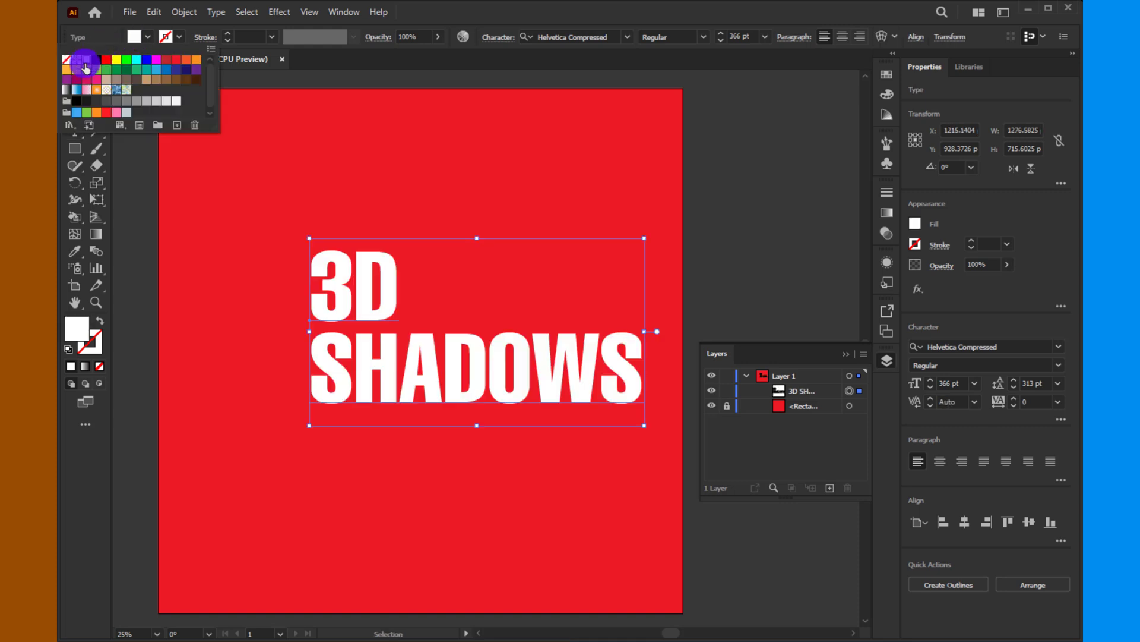
click(963, 522)
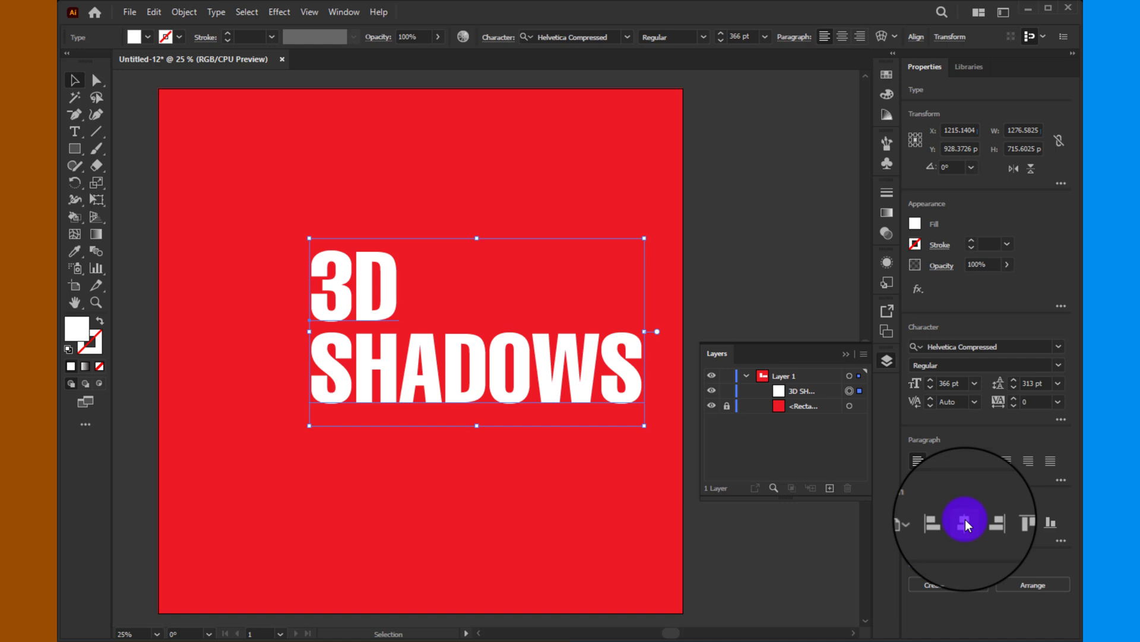
click(964, 521)
click(1027, 522)
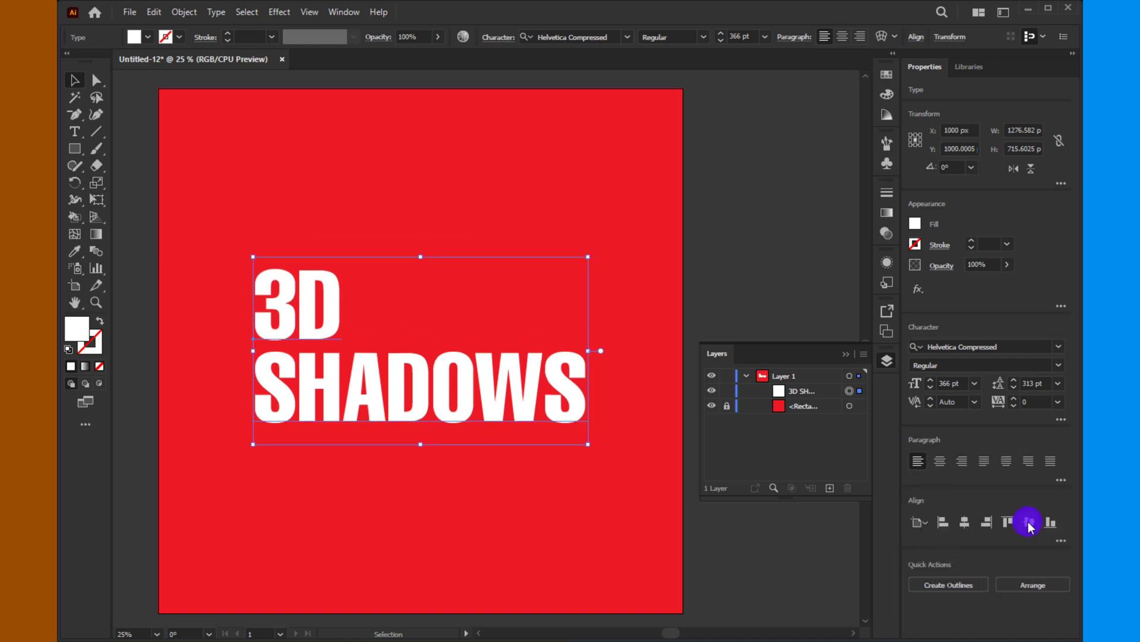
- Duplicate the centered text in place and align the copy to the artboard's top edge
click(154, 12)
click(196, 82)
click(154, 12)
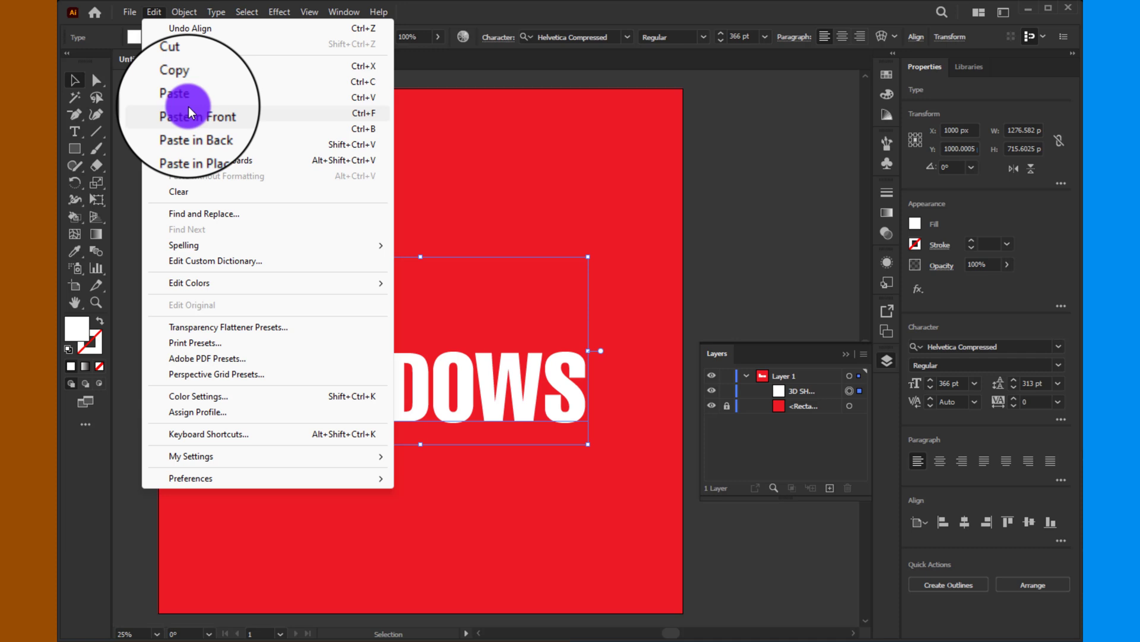
click(194, 145)
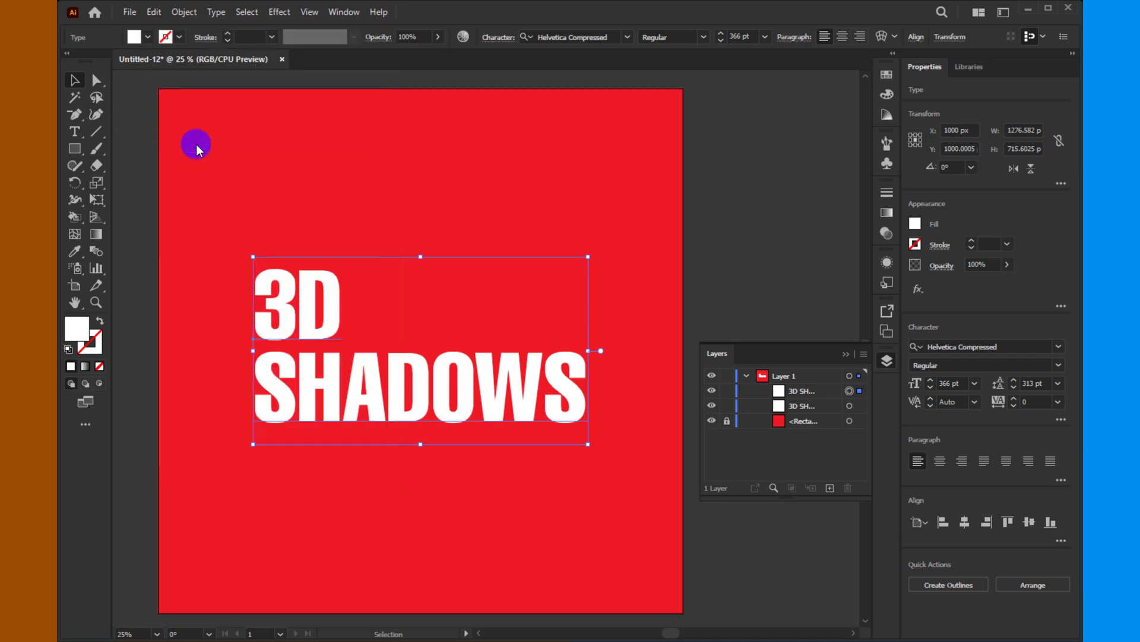
click(1012, 522)
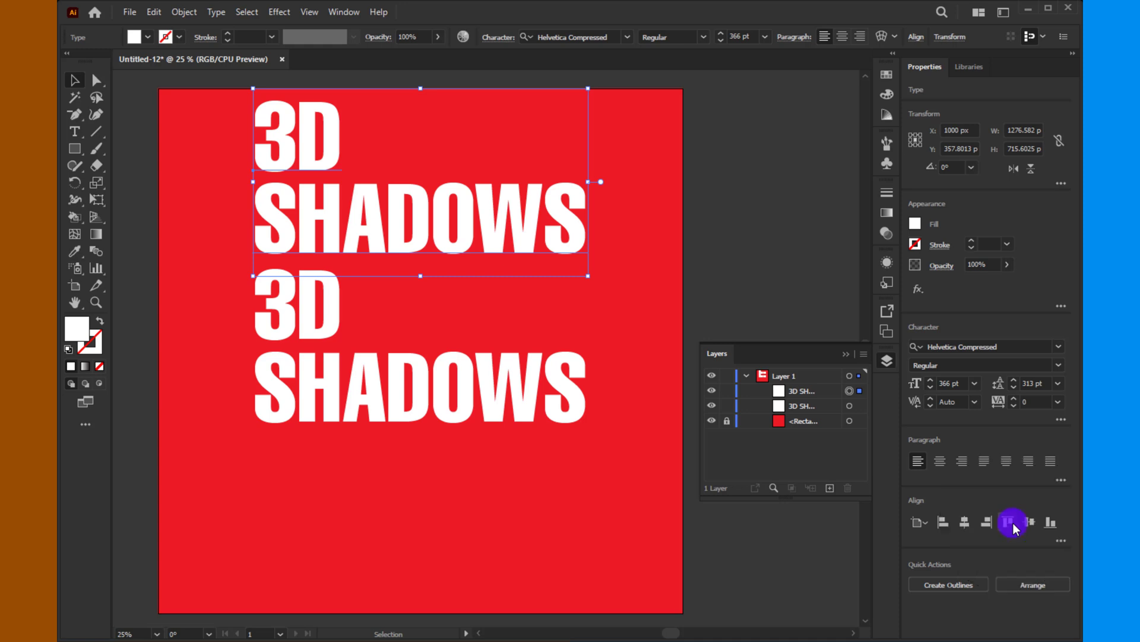
- Duplicate the middle text in place and align this copy to the artboard's bottom edge
click(470, 390)
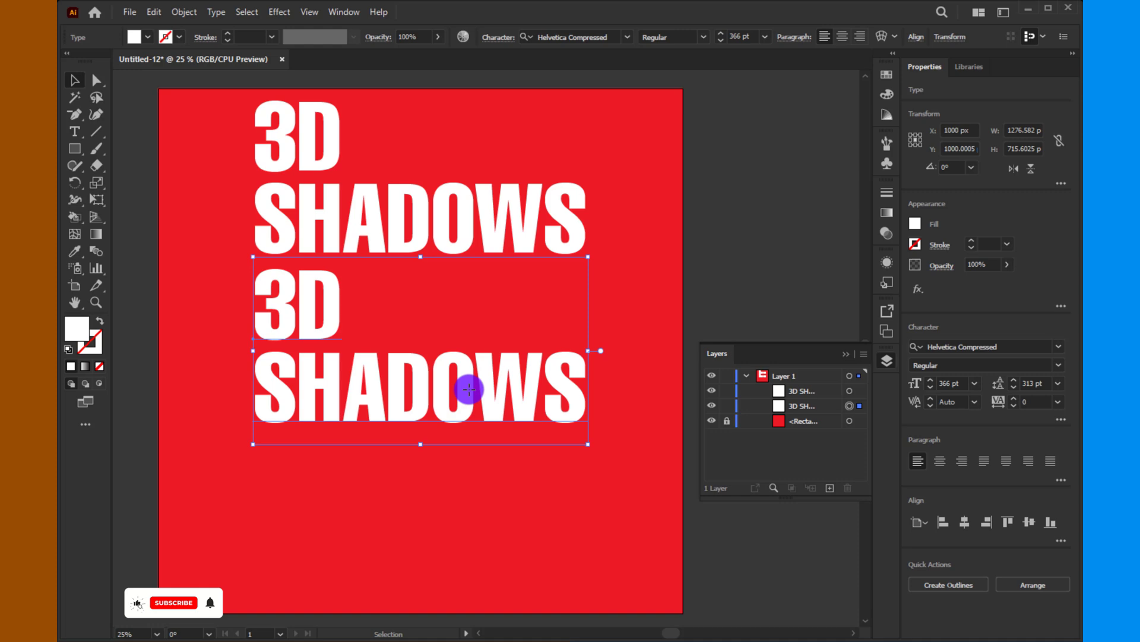
click(153, 12)
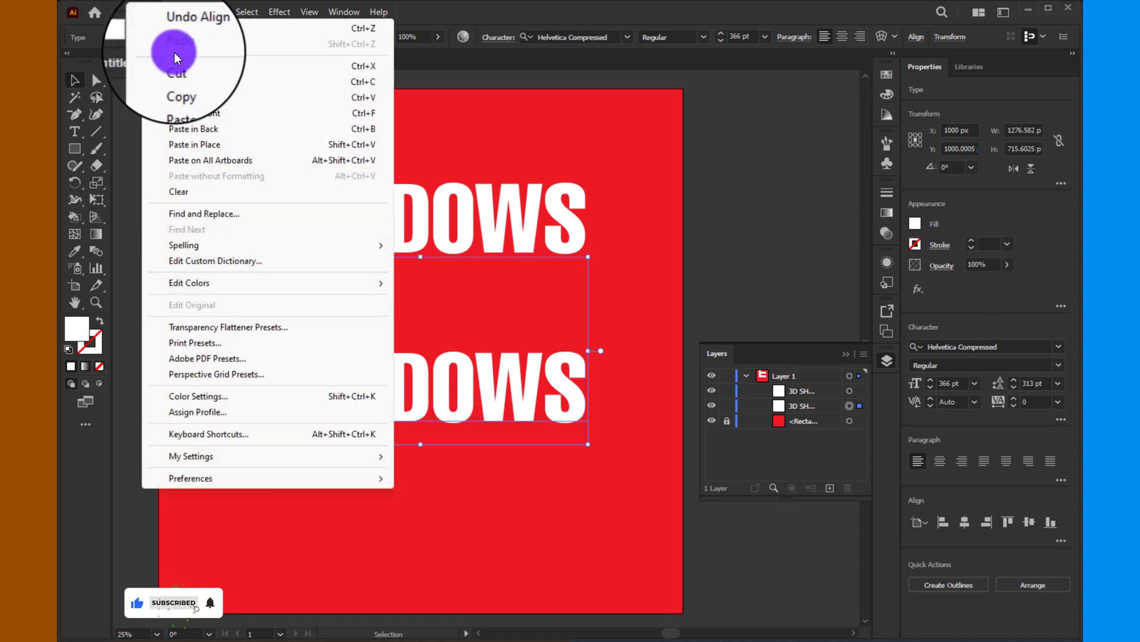
click(180, 81)
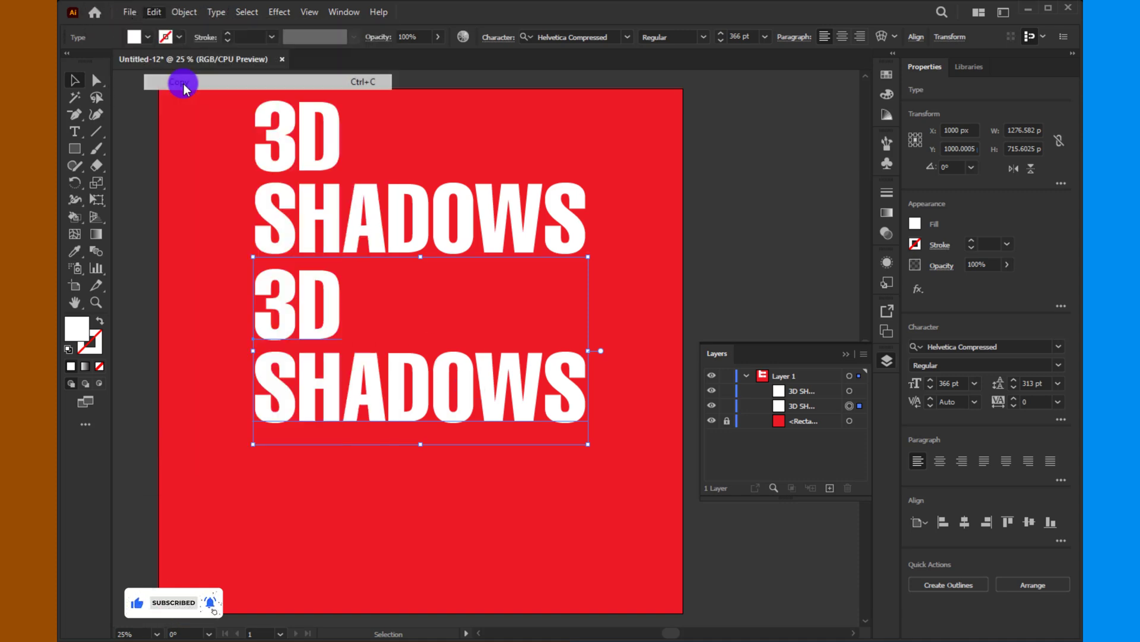
click(154, 12)
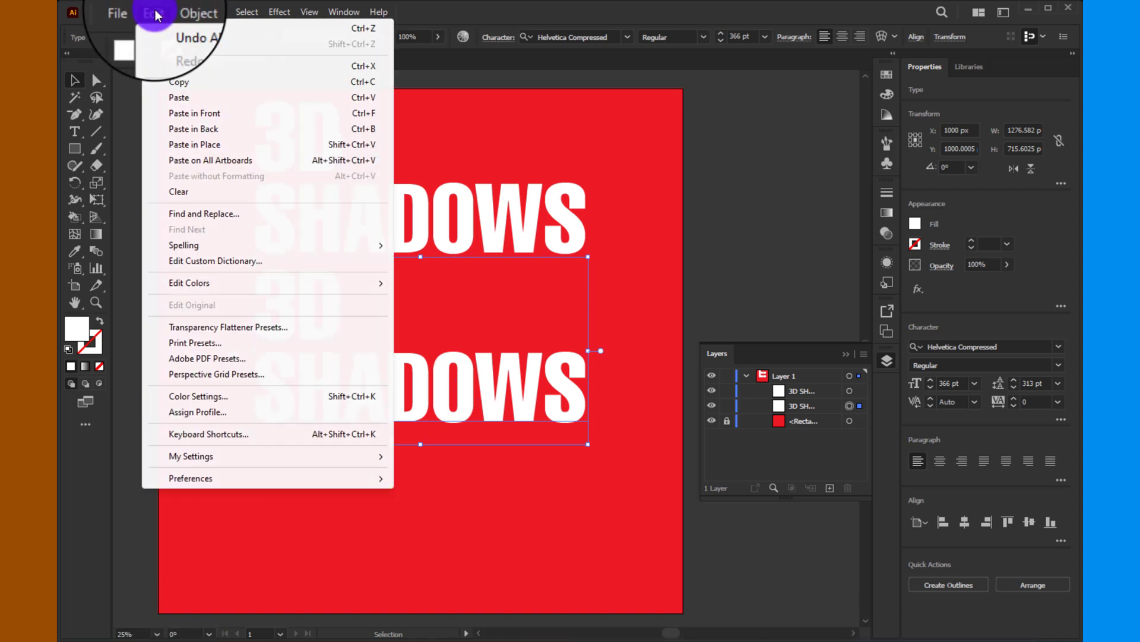
click(189, 144)
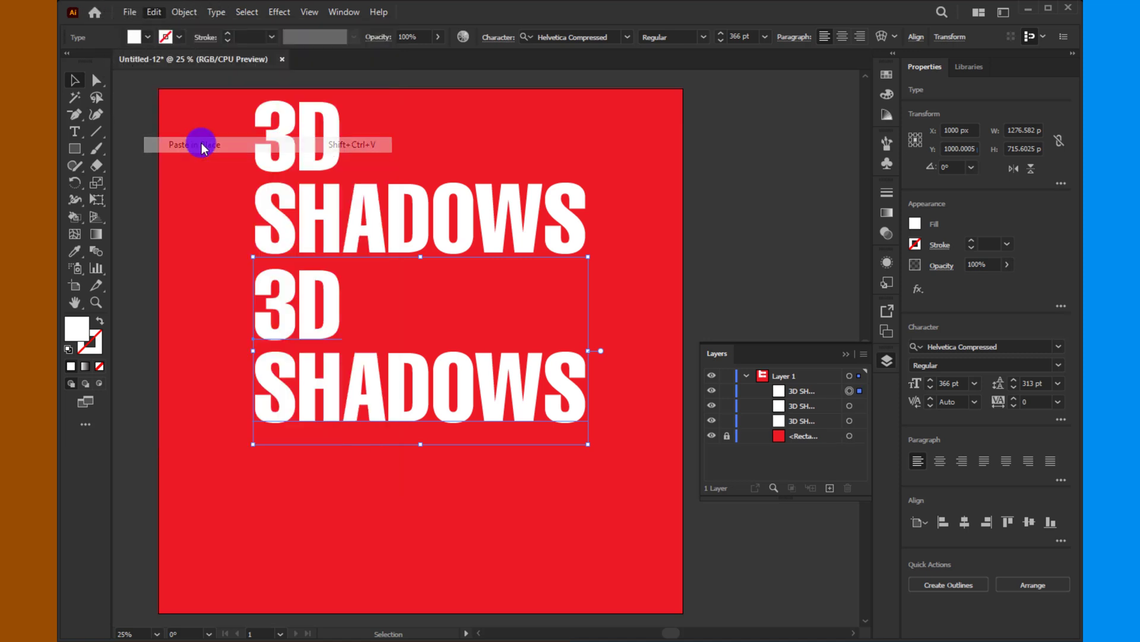
click(1049, 522)
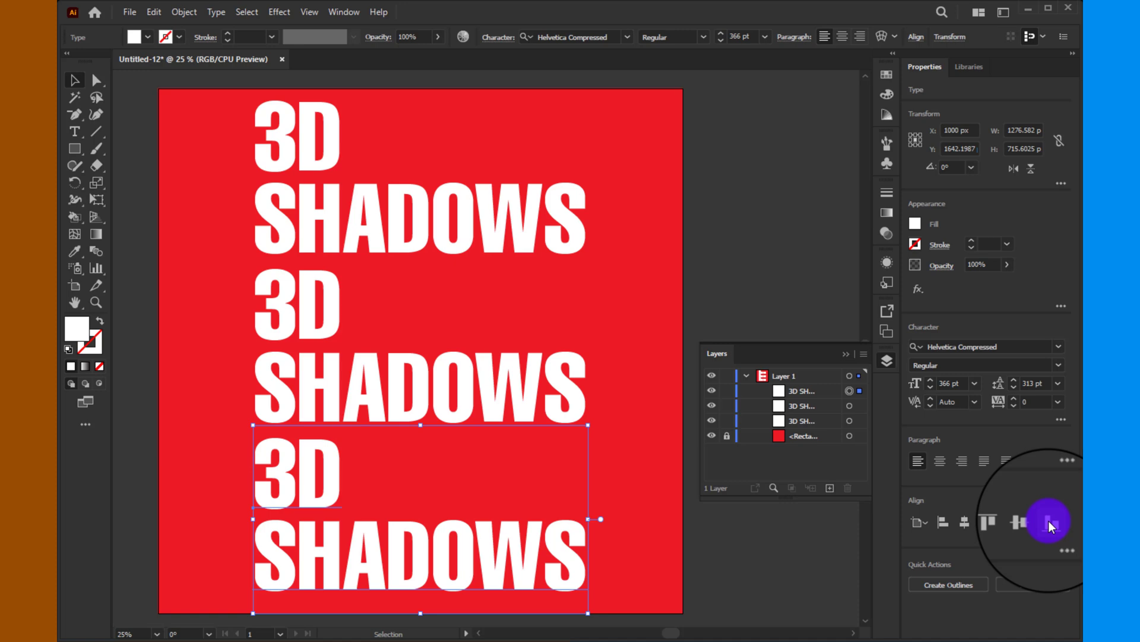
key(ctrl+0)
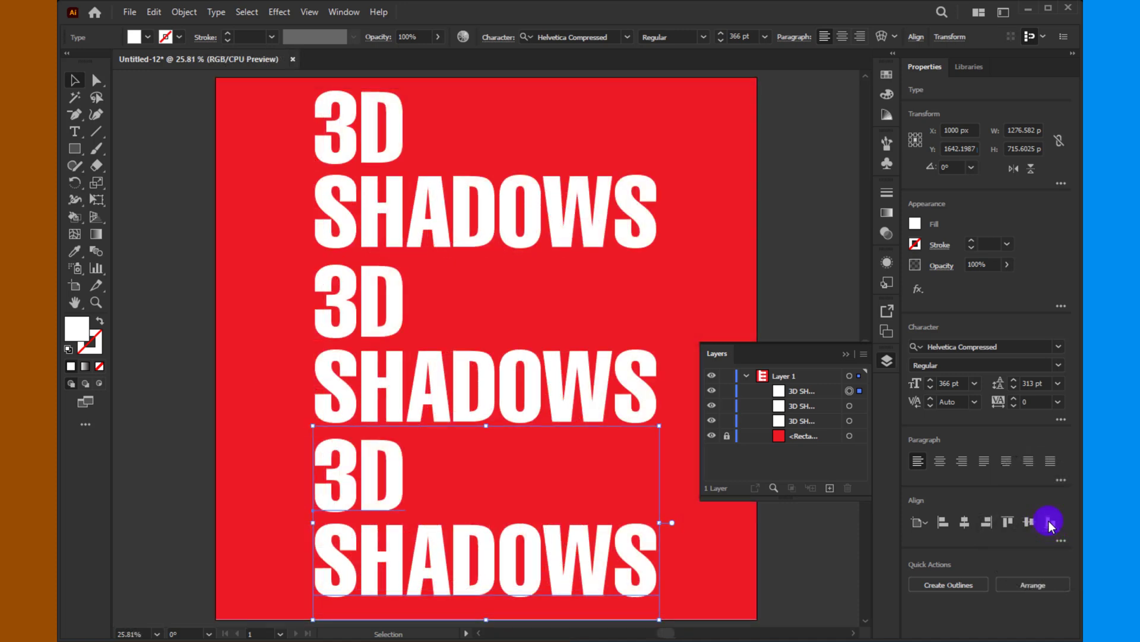
- Scale the bottom text copy down proportionally to about 970 × 544 px and shift it right to X about 1203 px
key(ctrl+minus)
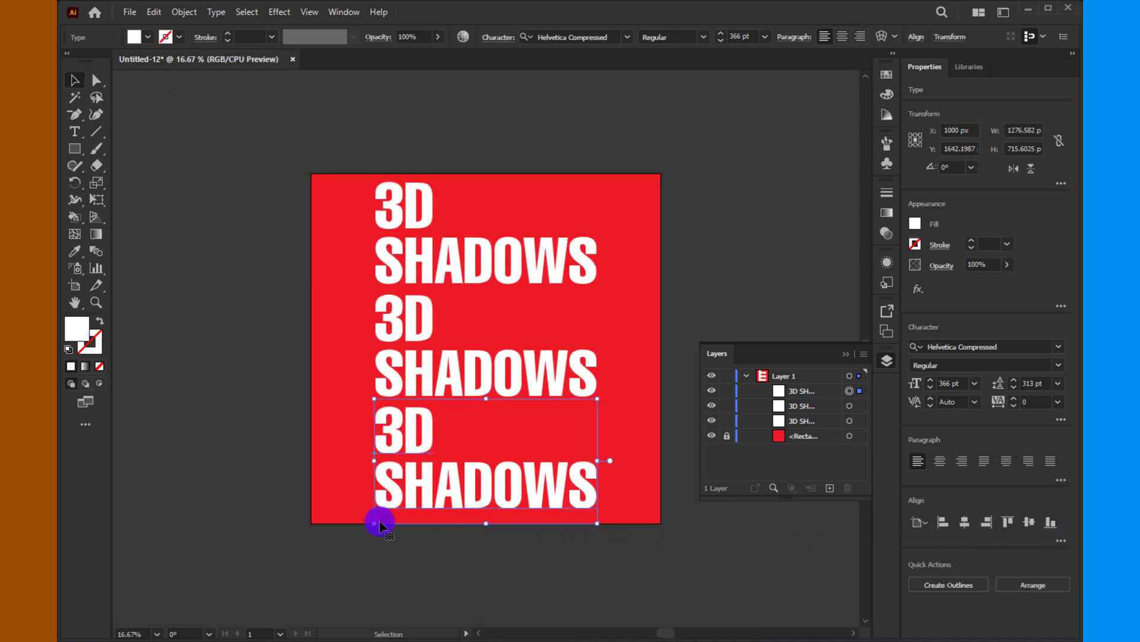
drag(379, 525, 398, 493)
key(shift+Right)
key(shift+Right)
key(shift+Right)
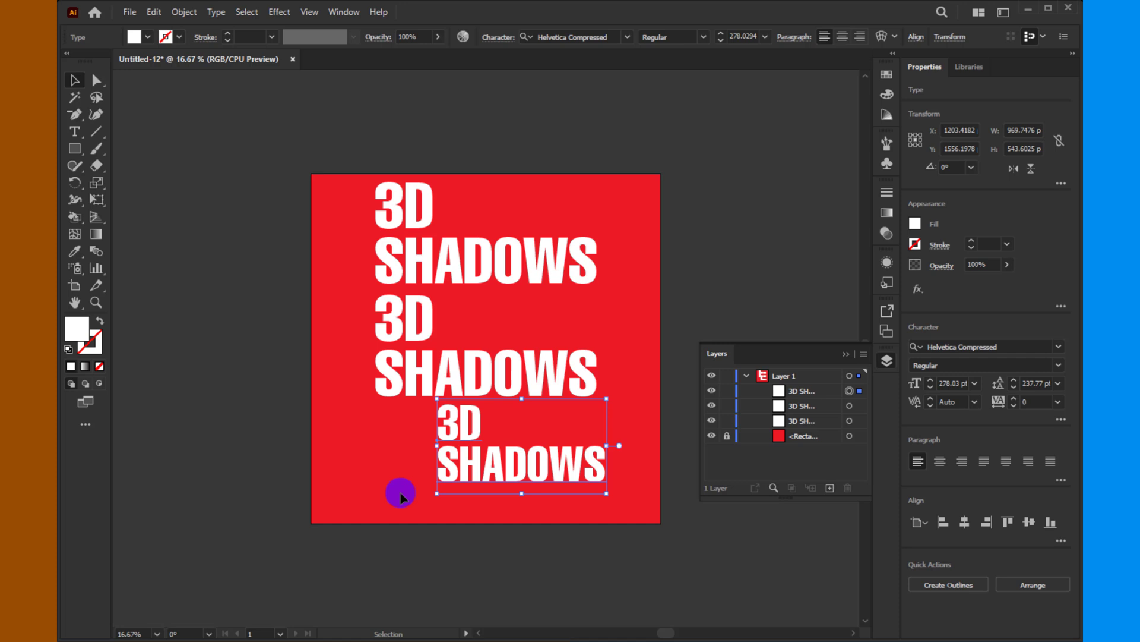
- Fill the small bottom text with the red sampled from the background
key(ctrl+equal)
key(v)
click(78, 250)
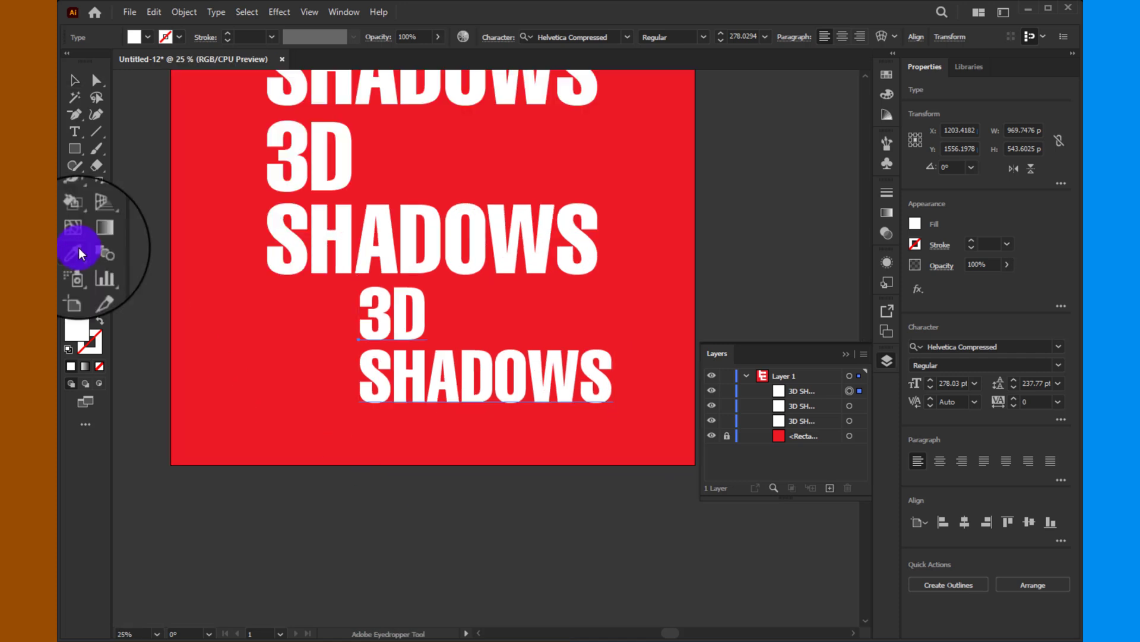
click(446, 432)
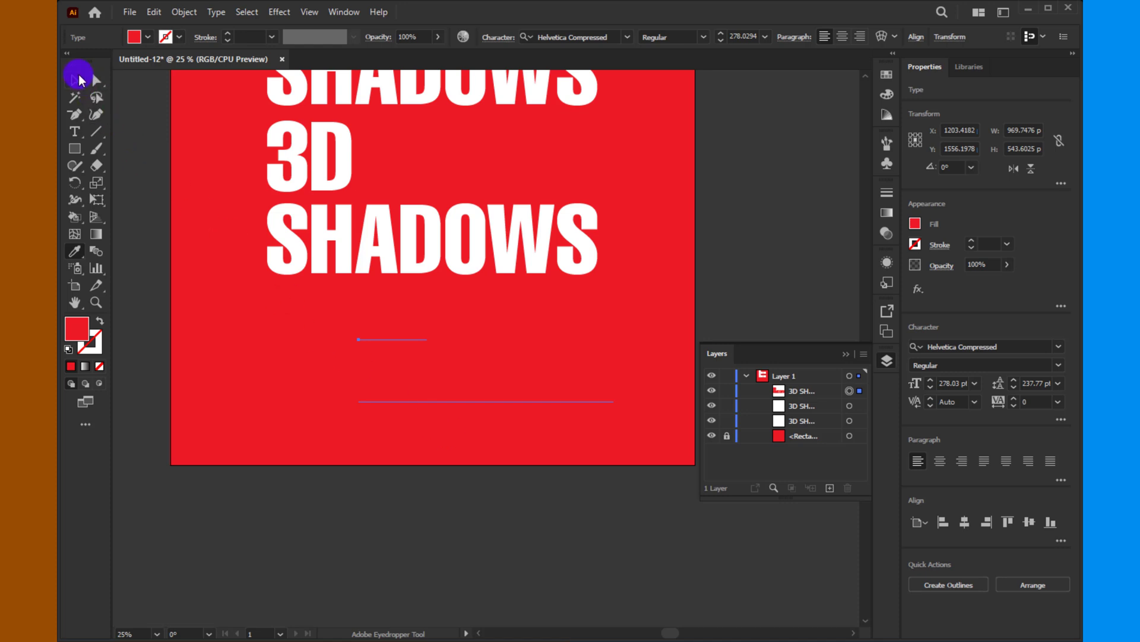
- Bring the middle "3D SHADOWS" text to the front of the stacking order
click(76, 80)
click(315, 159)
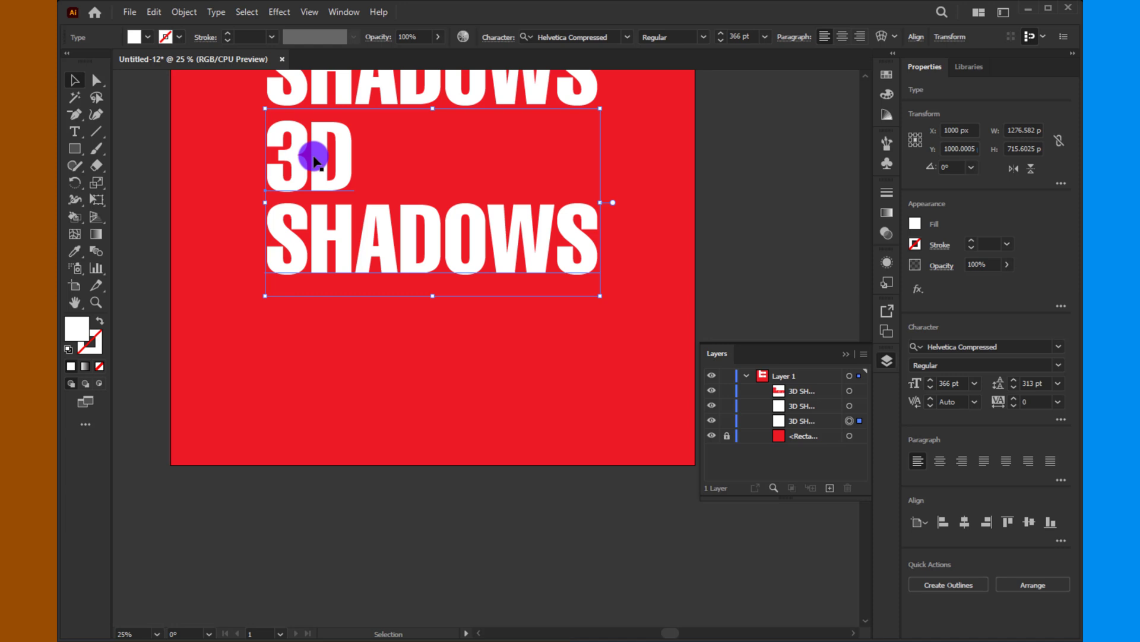
right_click(315, 159)
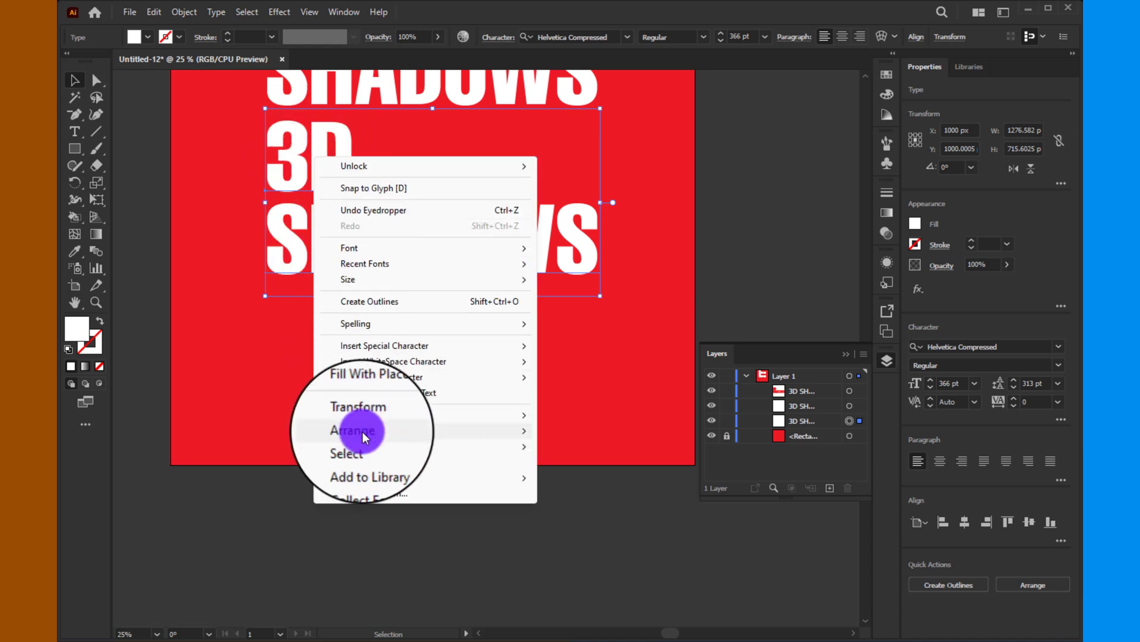
mouse_move(363, 431)
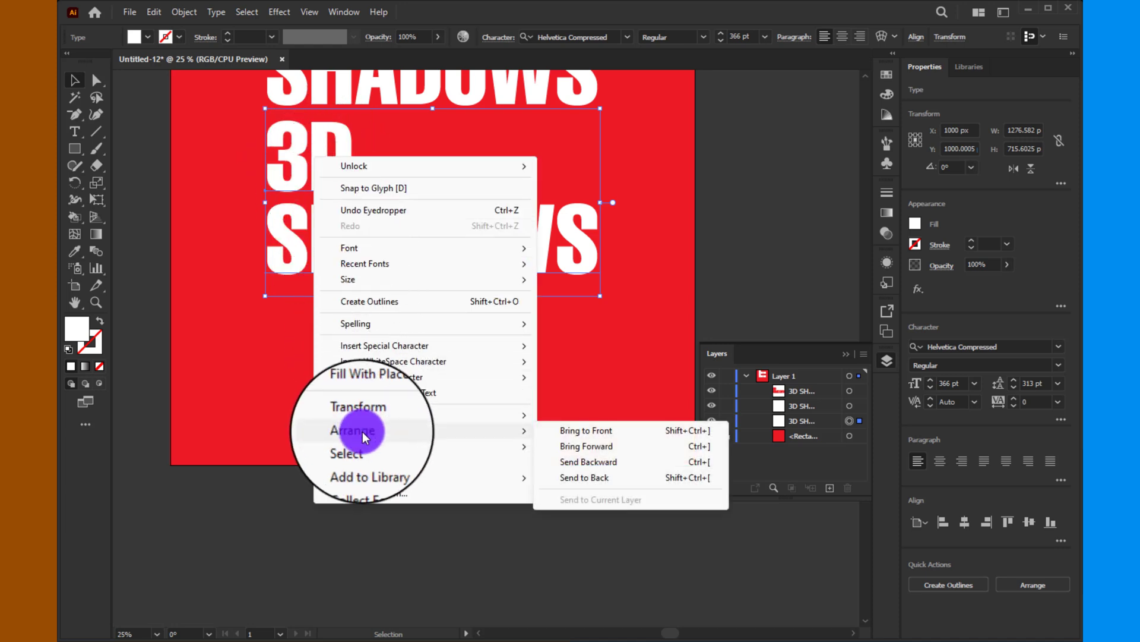
click(585, 434)
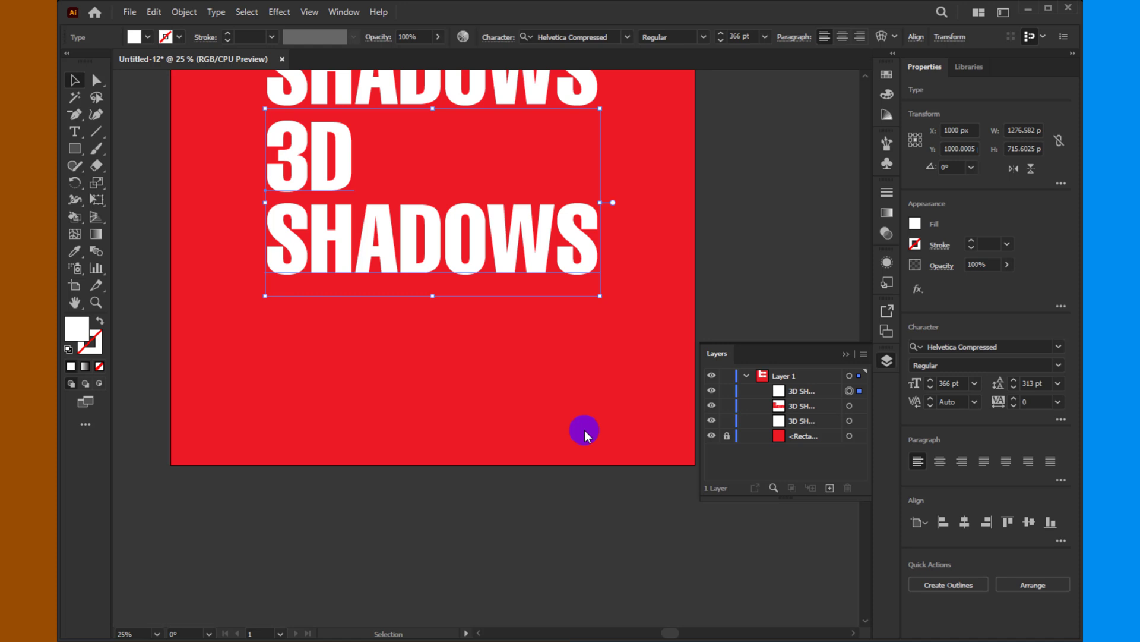
- Fill the middle text with the dark brown 42210B
click(134, 37)
click(198, 80)
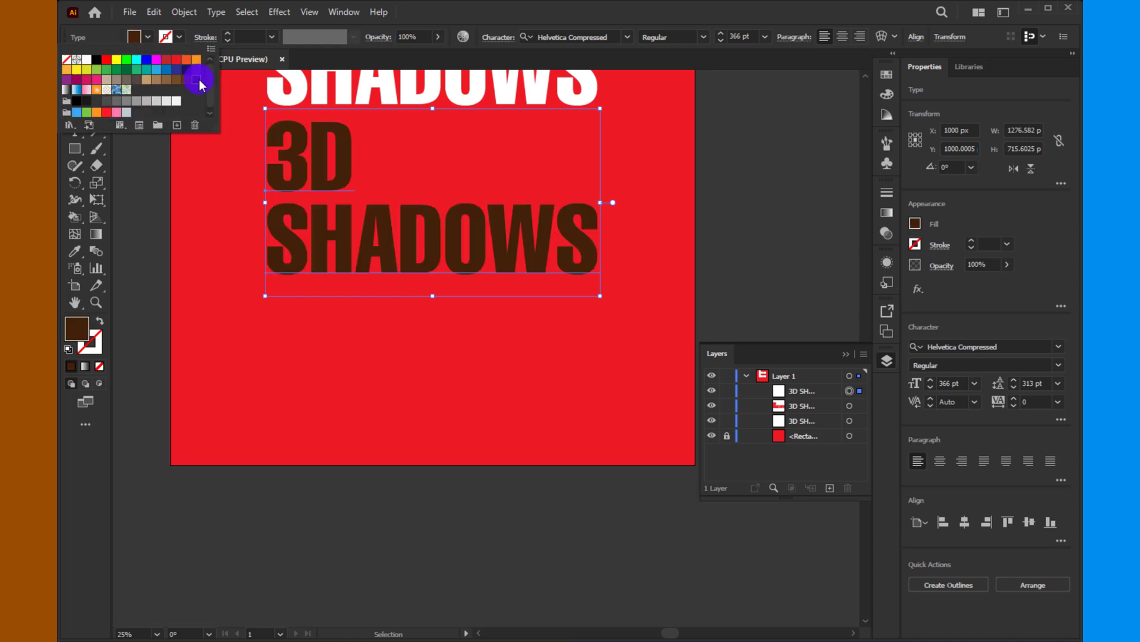
double_click(92, 336)
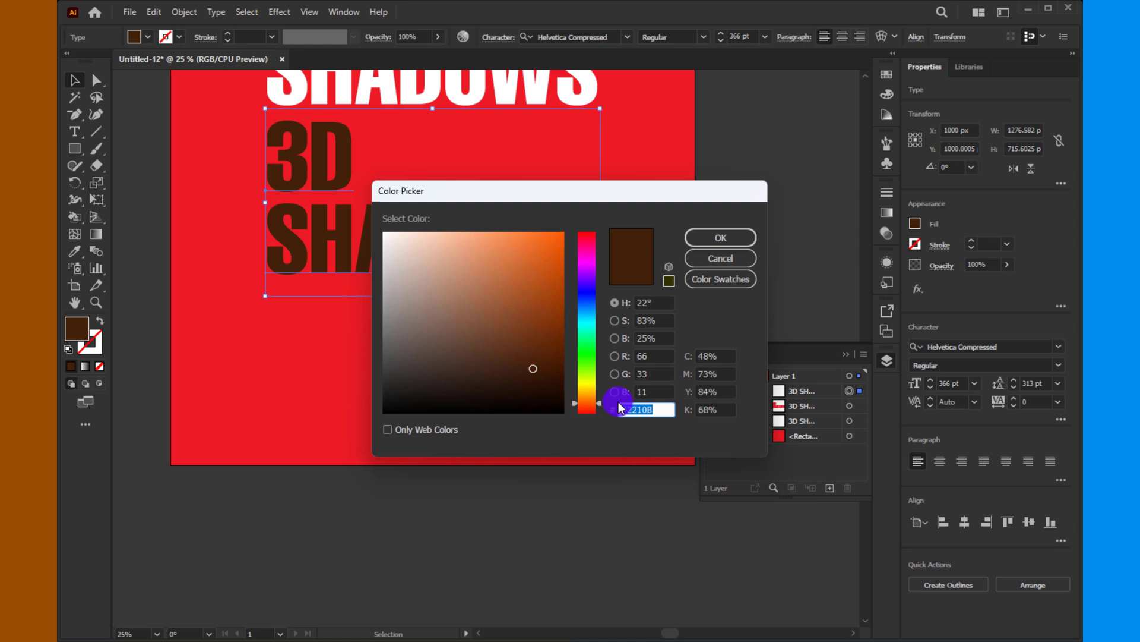
text(42210B)
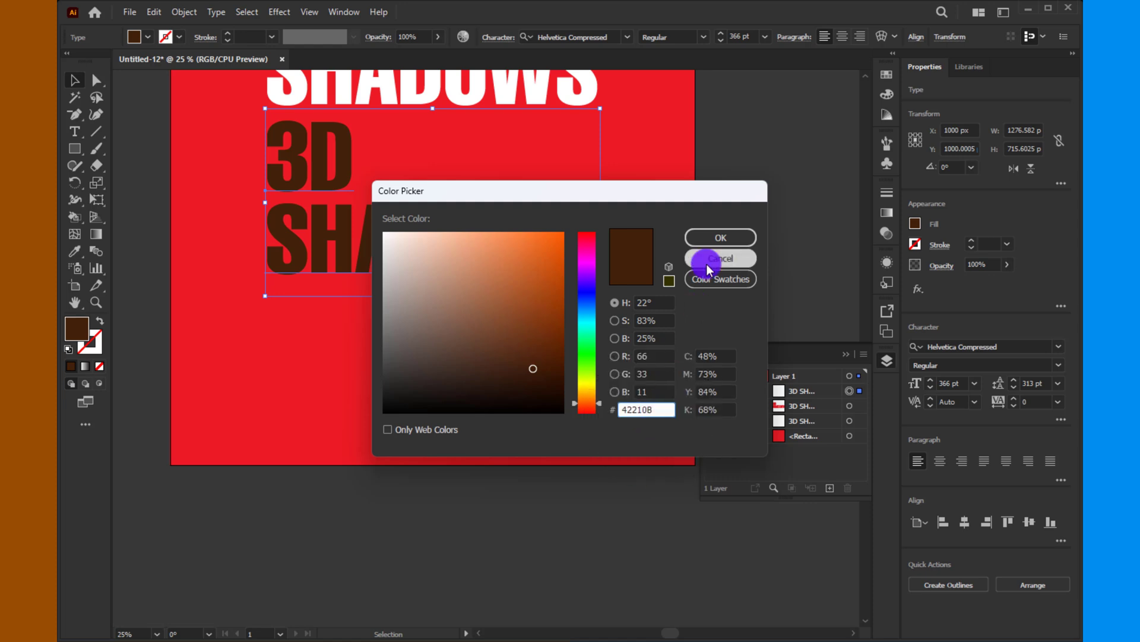
click(721, 237)
- Make a blend between the brown middle text and the small red bottom text
scroll(719, 239, up, 5)
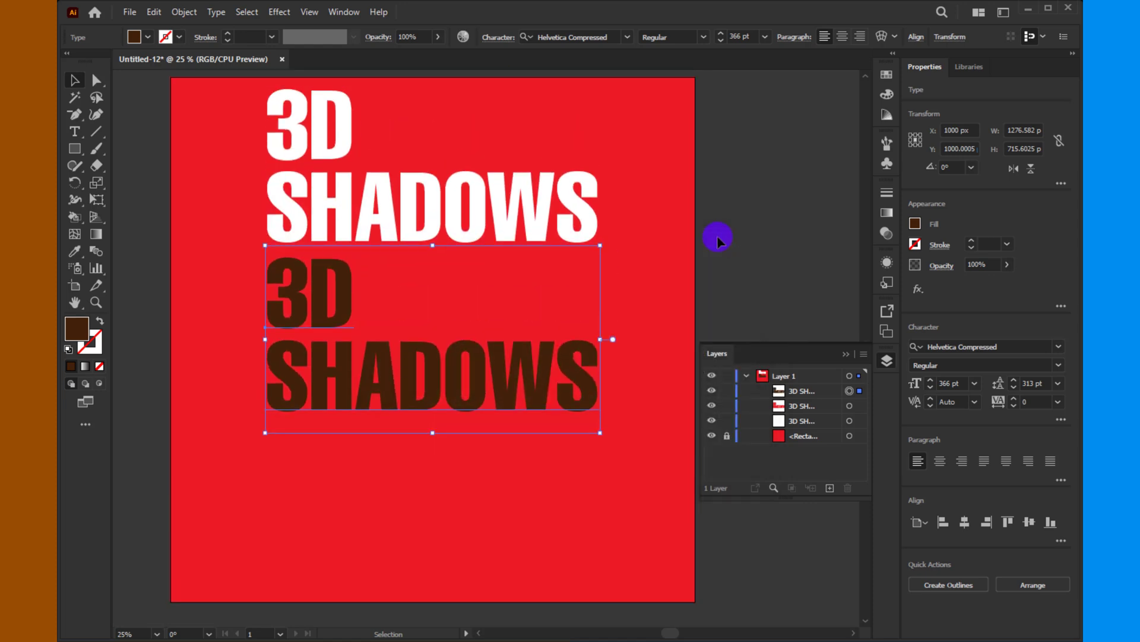
drag(653, 282, 469, 596)
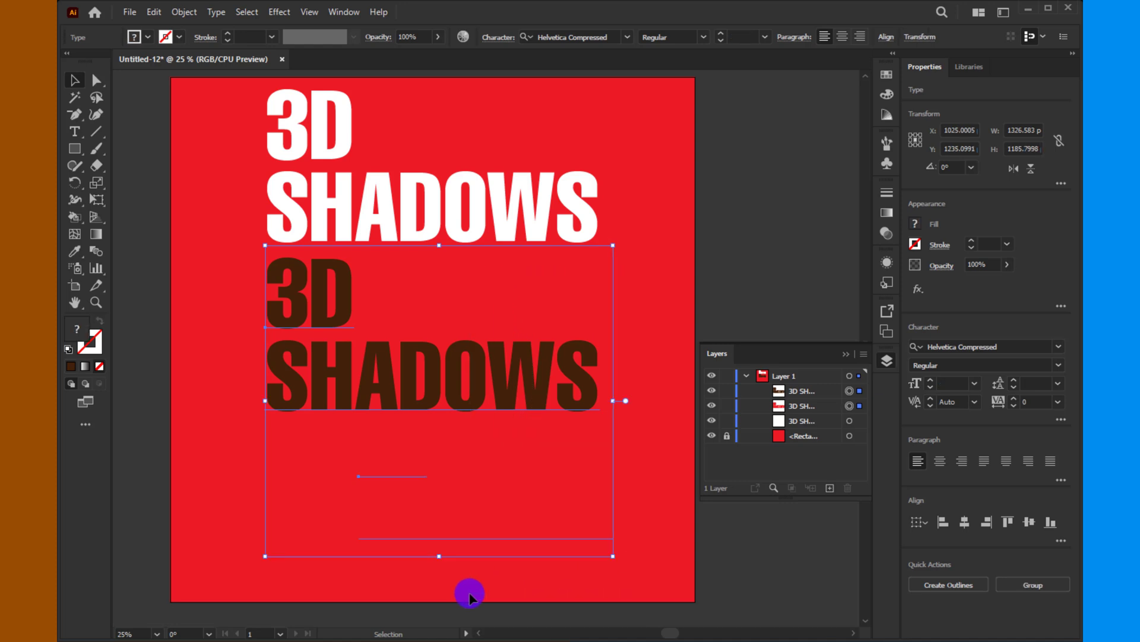
click(184, 12)
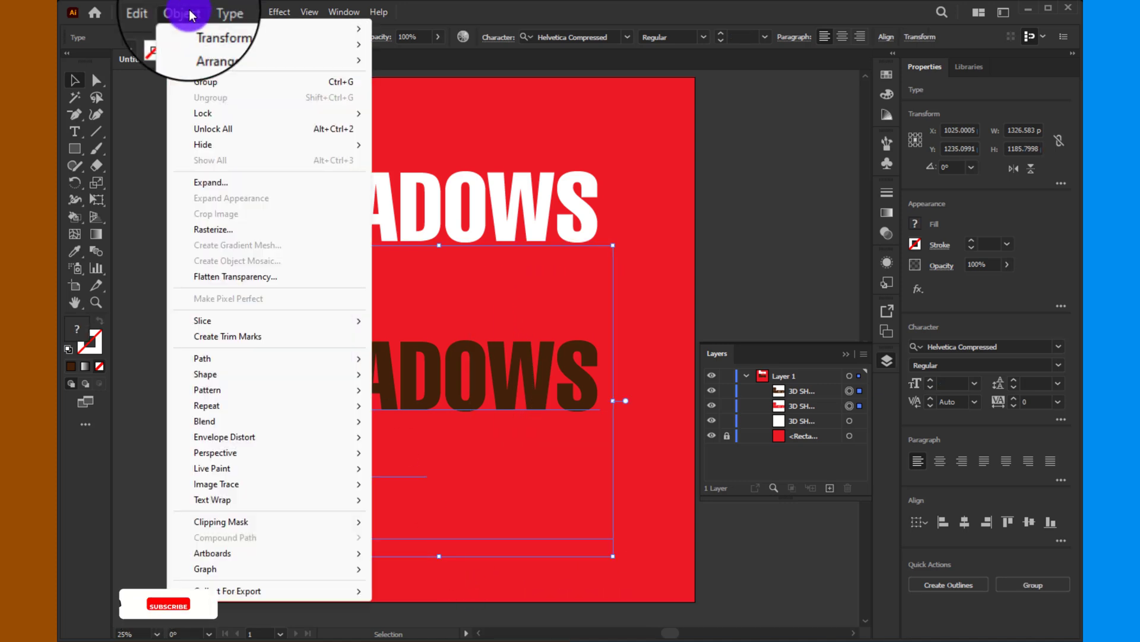
mouse_move(229, 420)
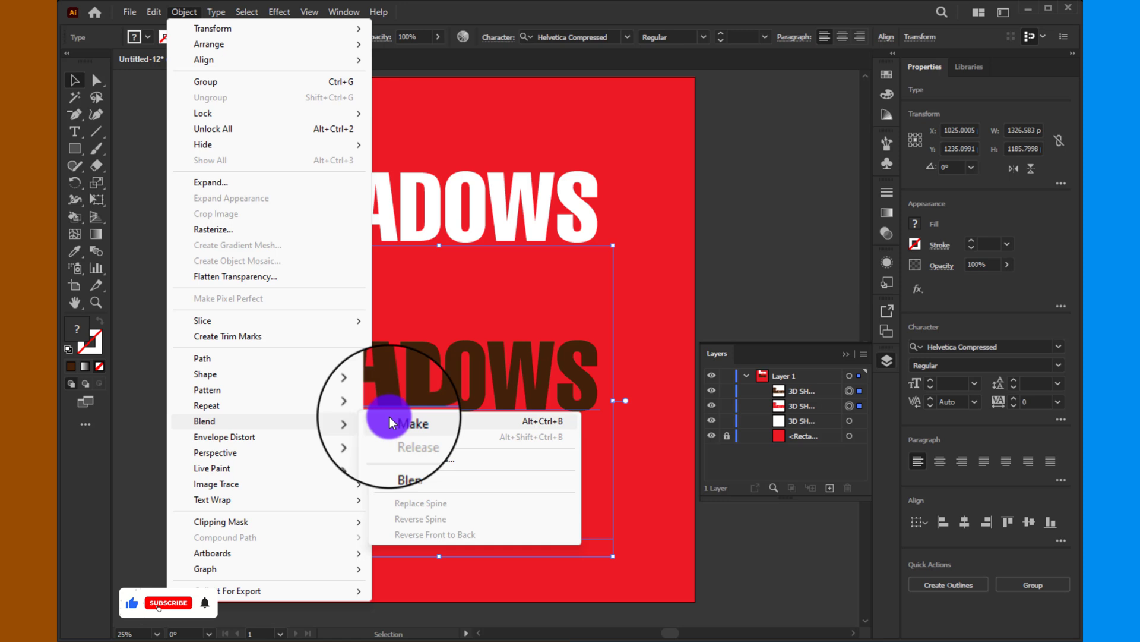
click(411, 423)
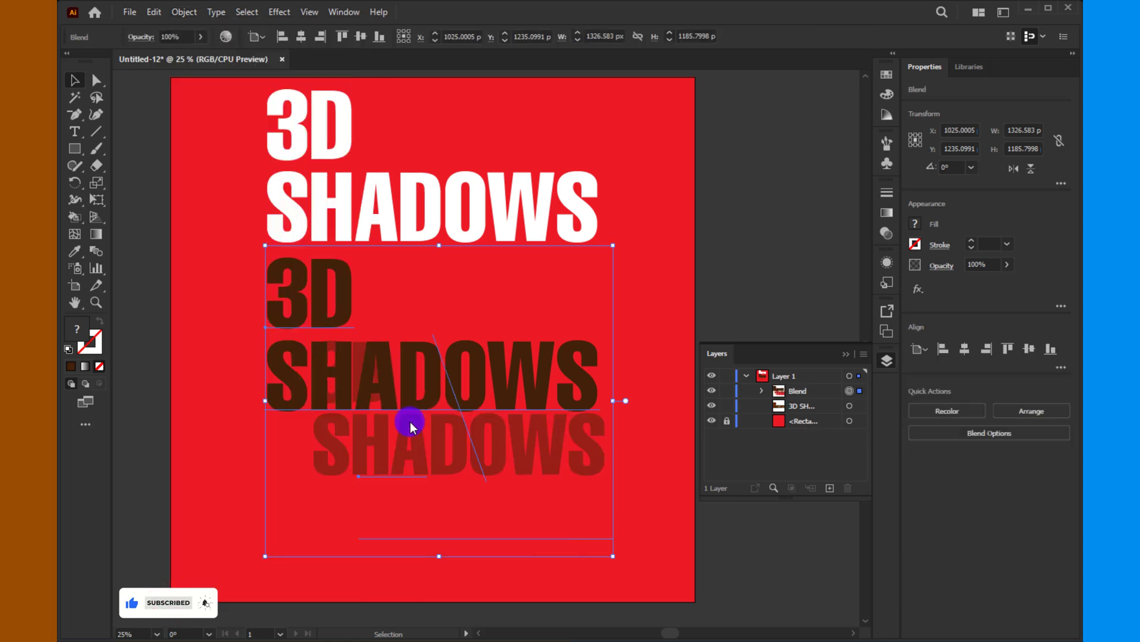
- Open the blend options for the brown-to-red text blend
click(184, 12)
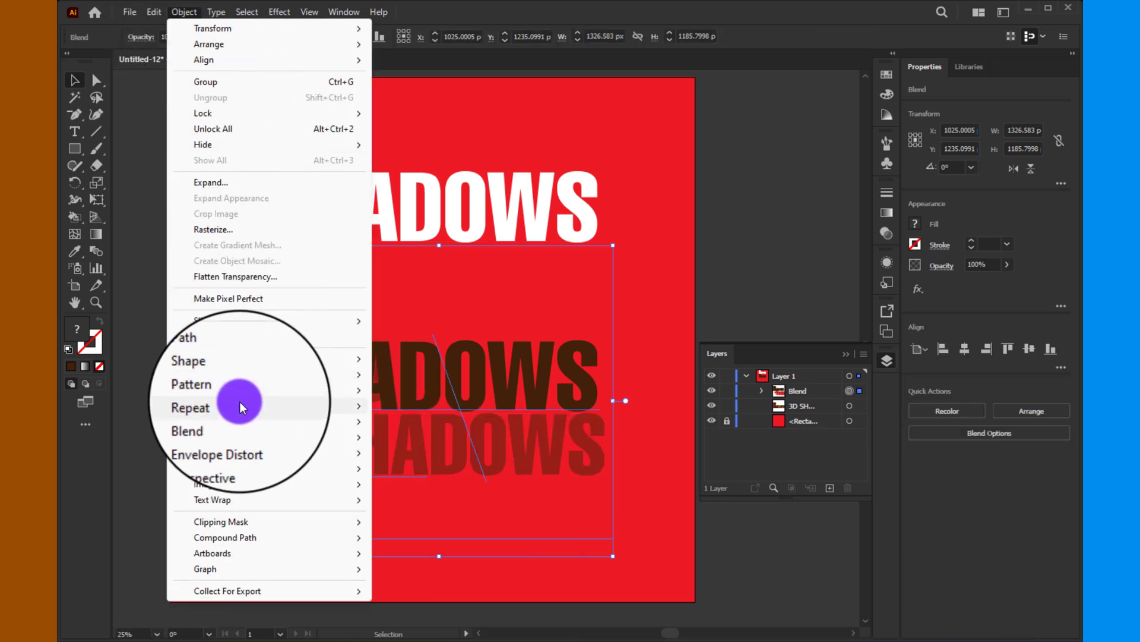
mouse_move(244, 419)
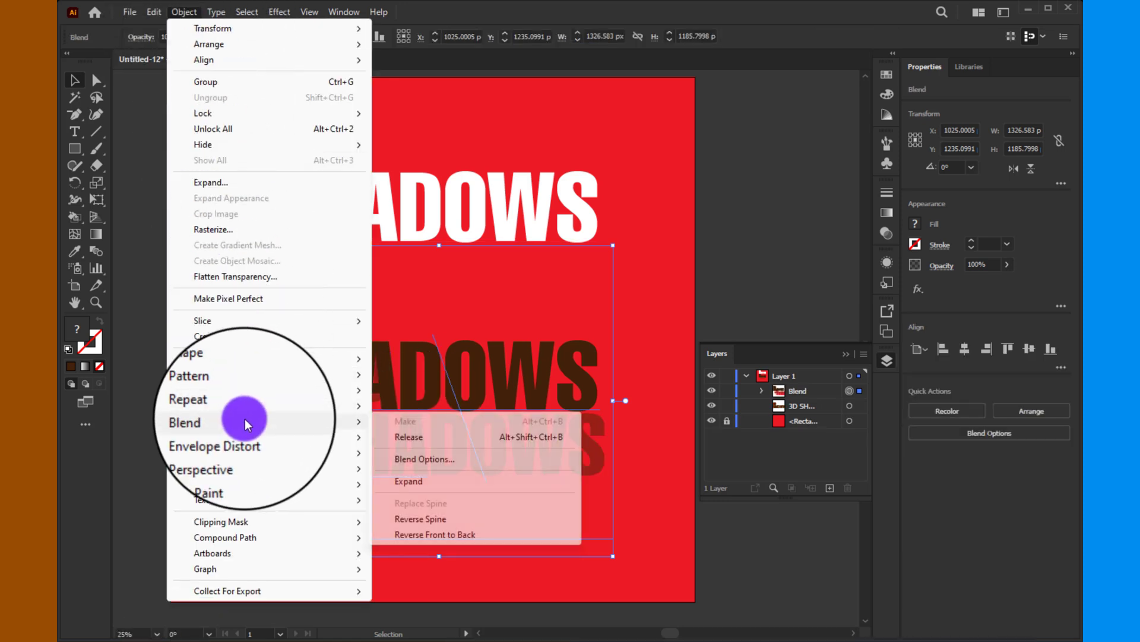
click(414, 460)
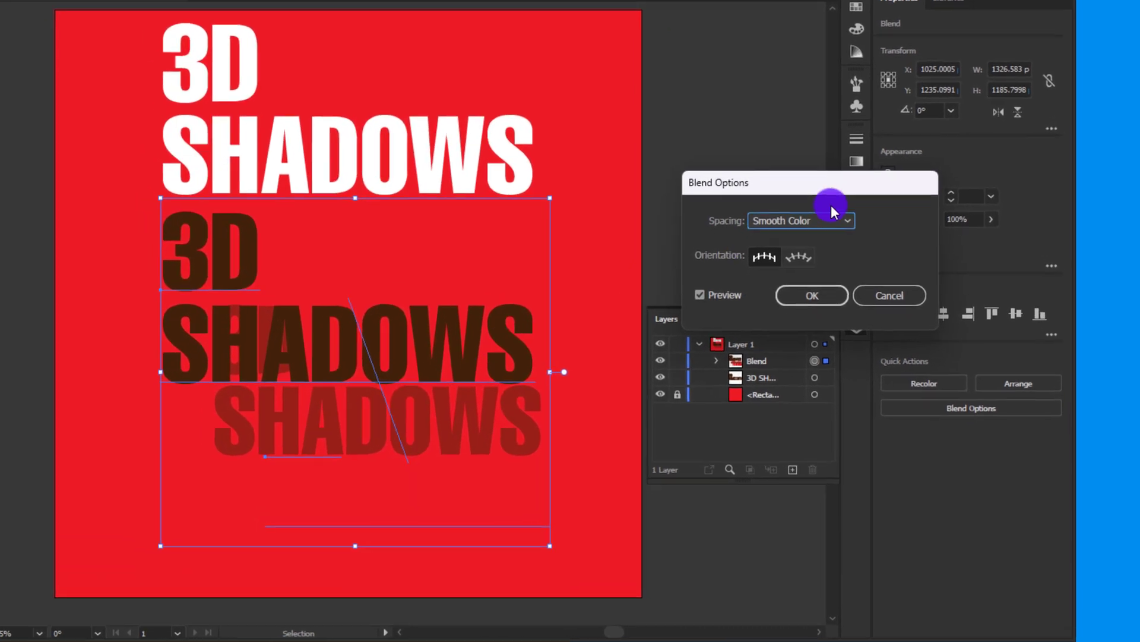
- Try Specified Steps spacing on the text blend, with 79 steps and again with 1 step
click(866, 268)
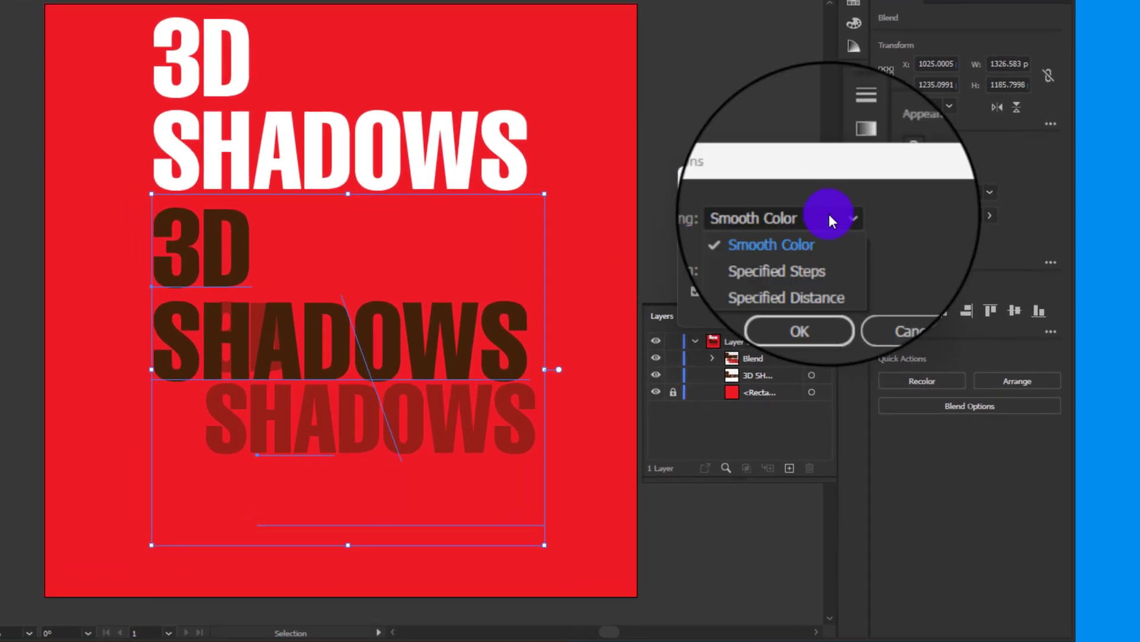
click(822, 252)
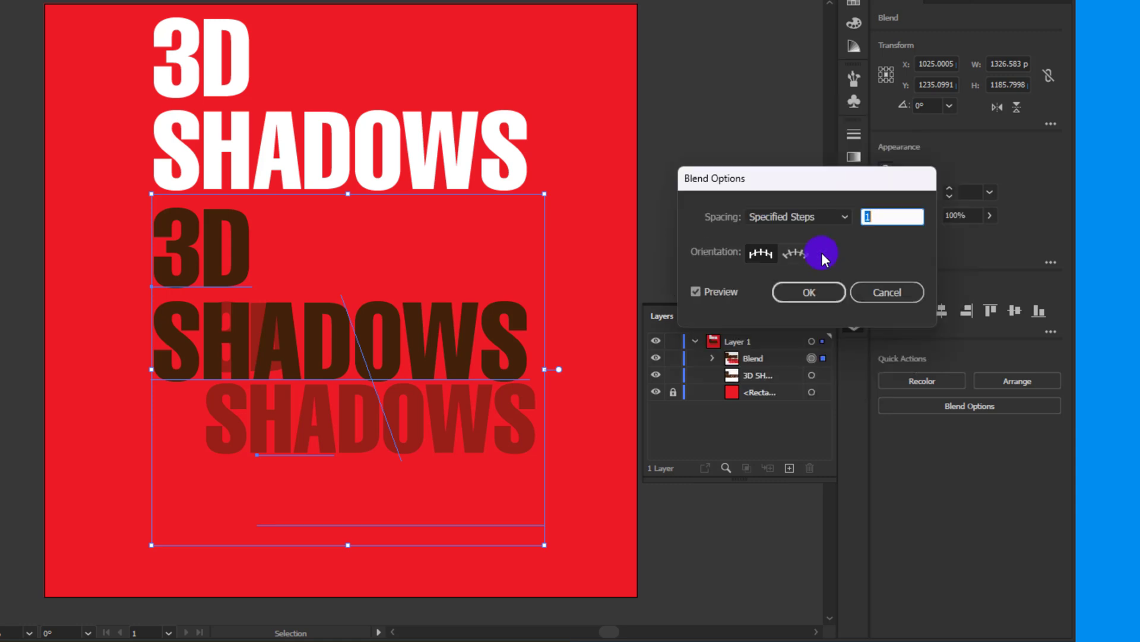
key(Up)
key(Up)
key(Up)
key(Up)
key(Up)
key(Up)
key(Up)
key(Up)
key(Up)
key(Up)
key(Up)
key(Up)
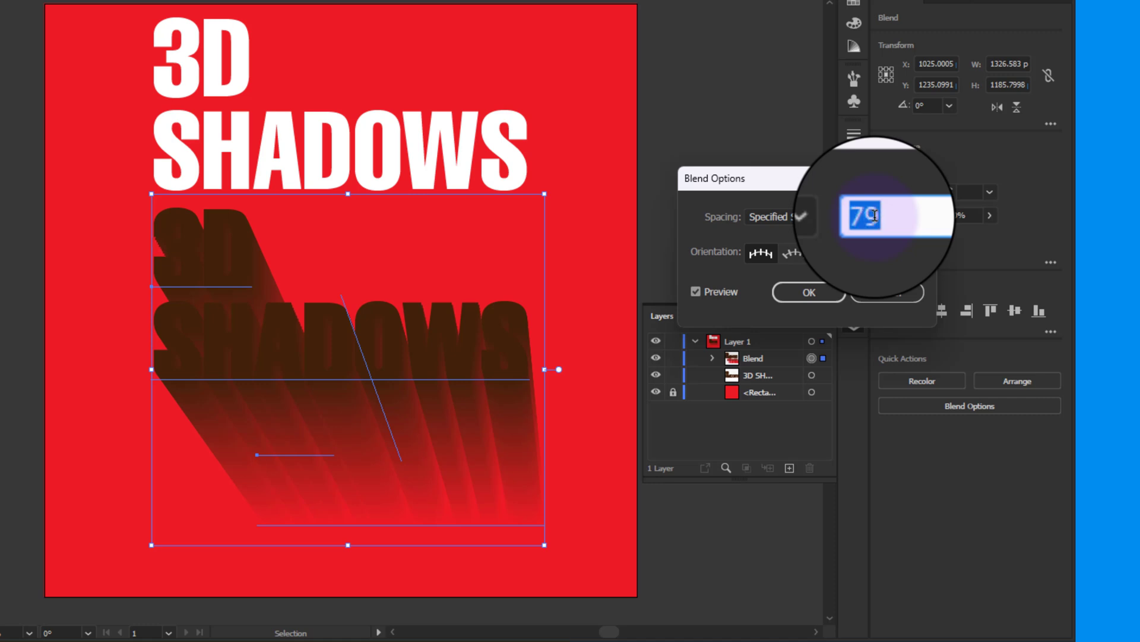
text(1)
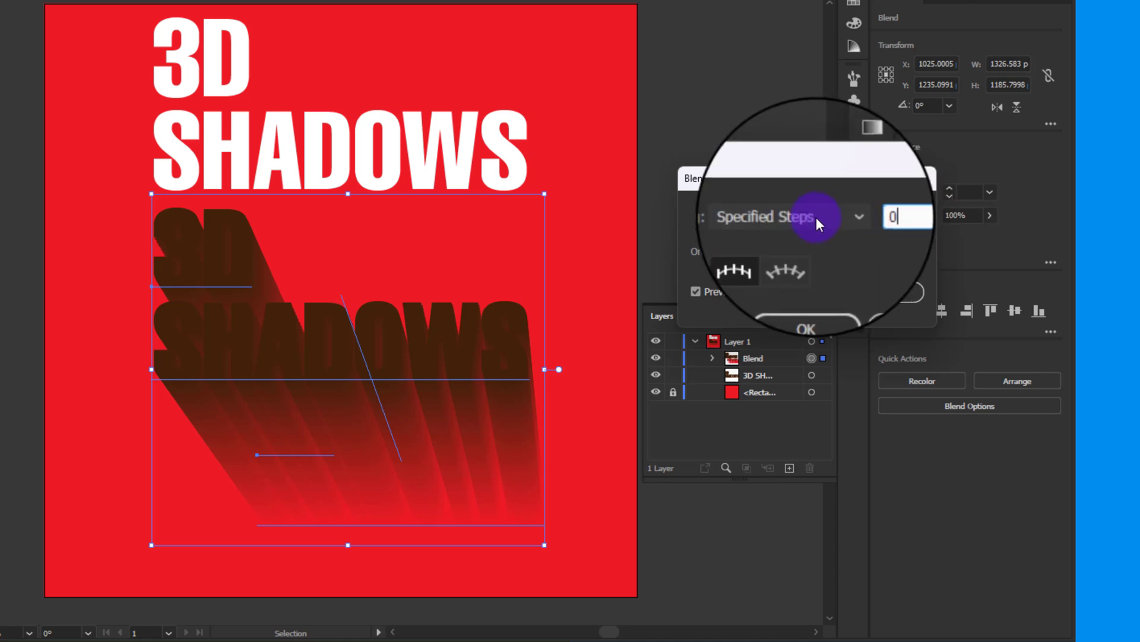
- Set the blend spacing to a Specified Distance of 4 px, compare it with the preview off and on, and apply it
click(816, 217)
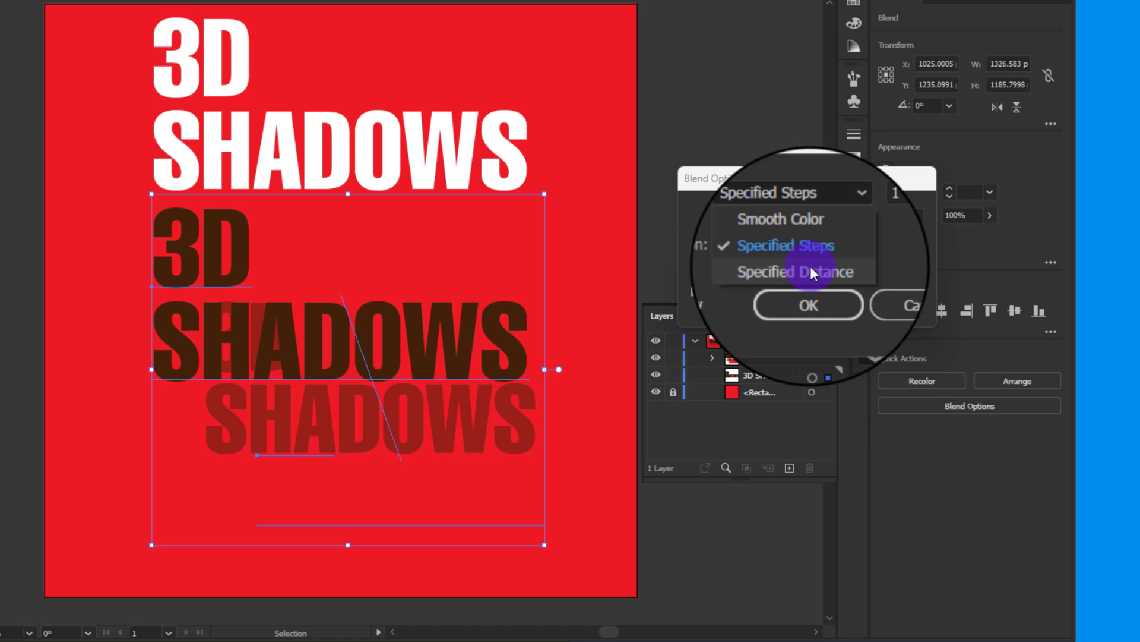
click(812, 267)
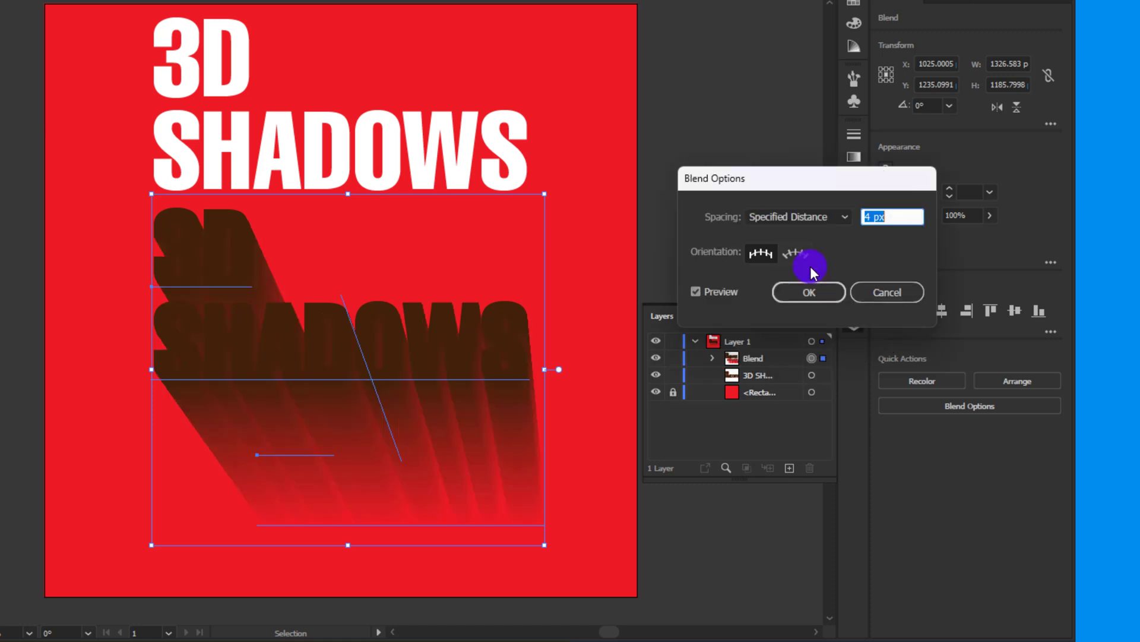
click(695, 291)
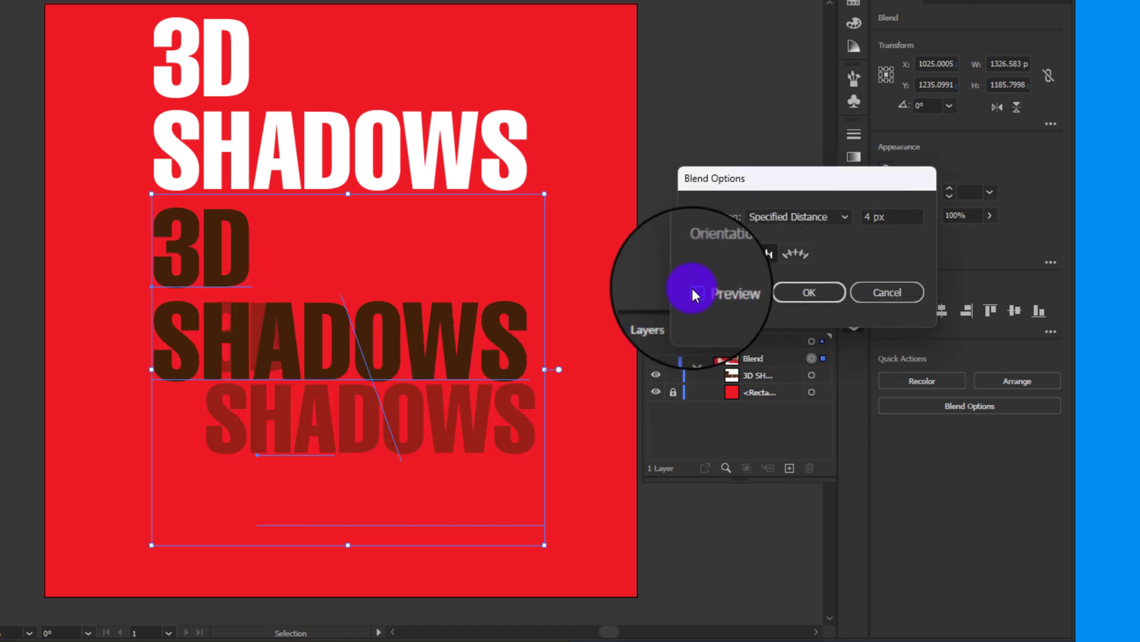
click(695, 291)
click(797, 292)
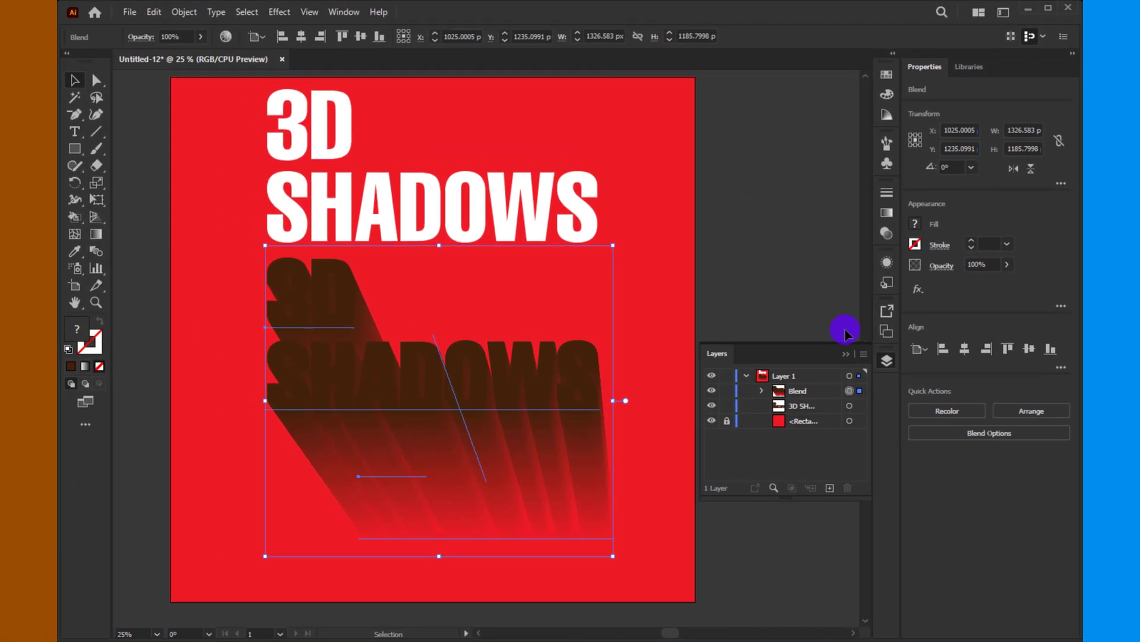
- Collapse the layers list and center the white top text vertically on the artboard, over the blended shadow
key(ctrl+0)
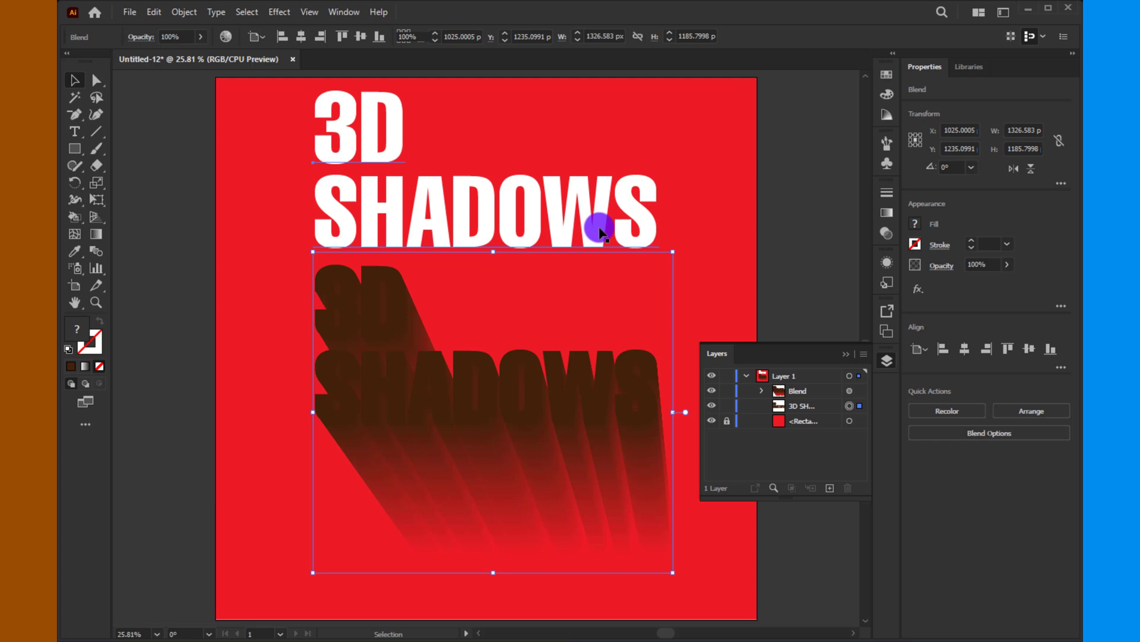
click(598, 229)
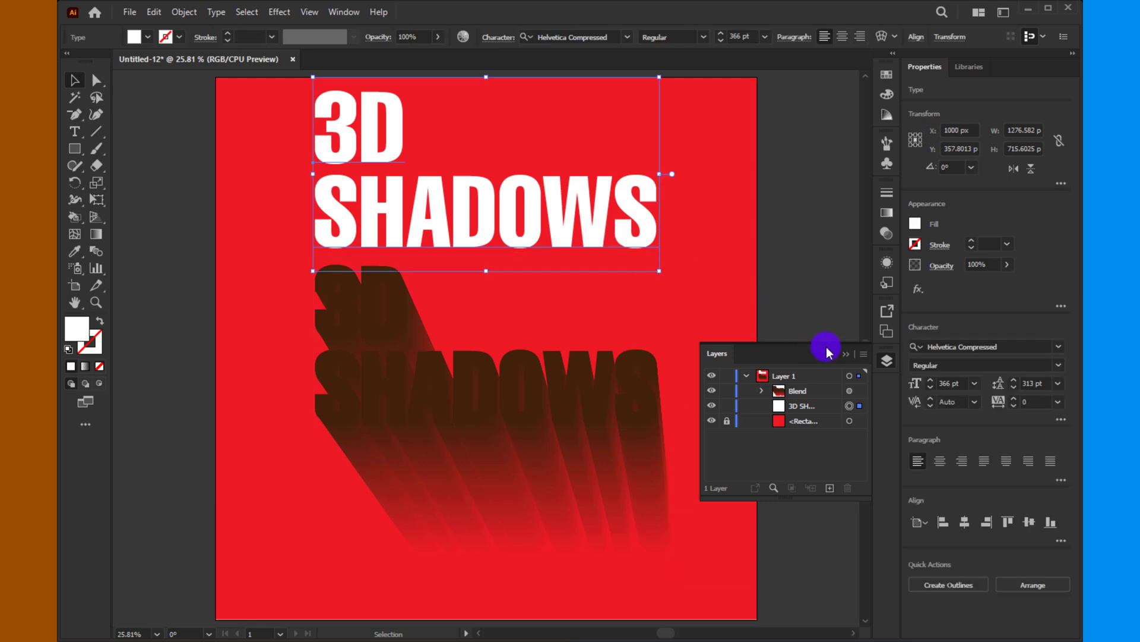
click(845, 354)
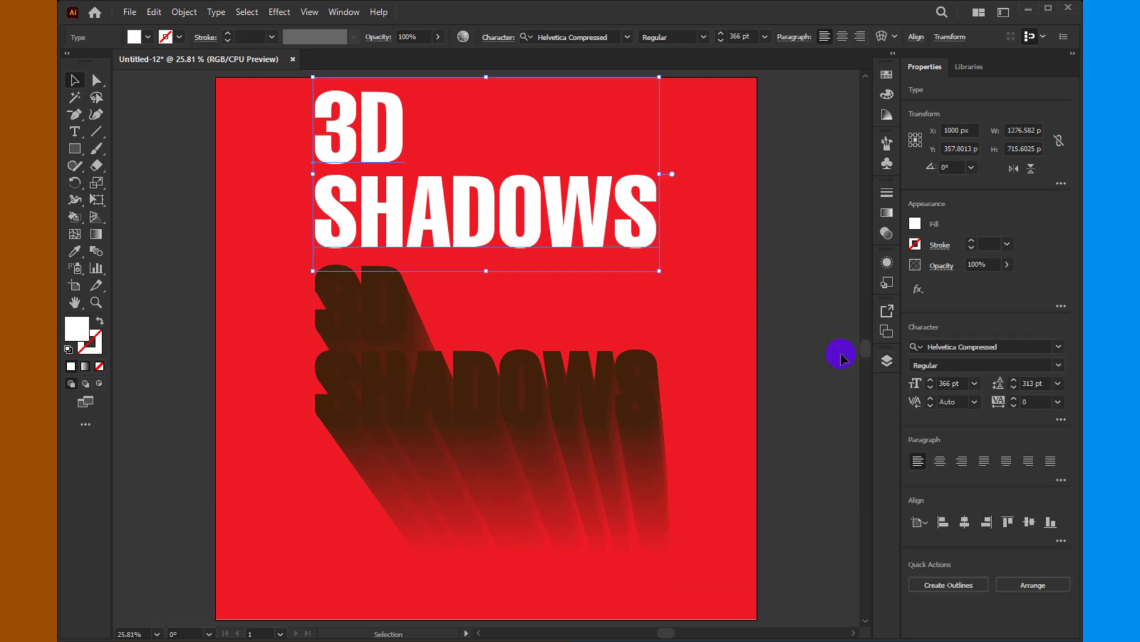
click(1032, 521)
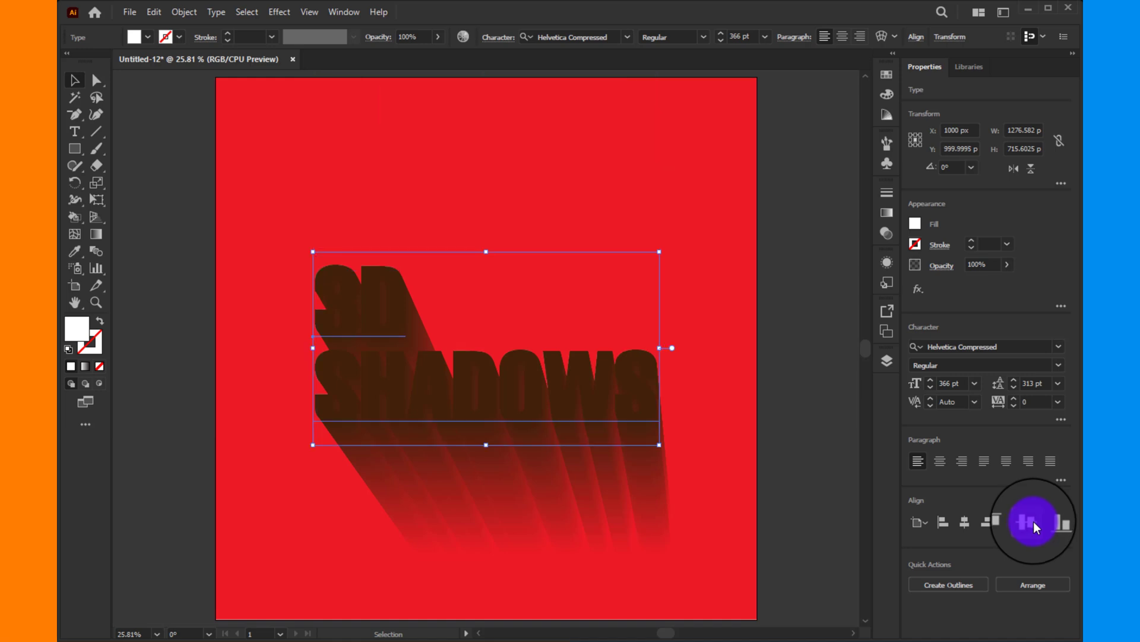
- Bring the white text in front of the shadow blend and deselect it
right_click(568, 321)
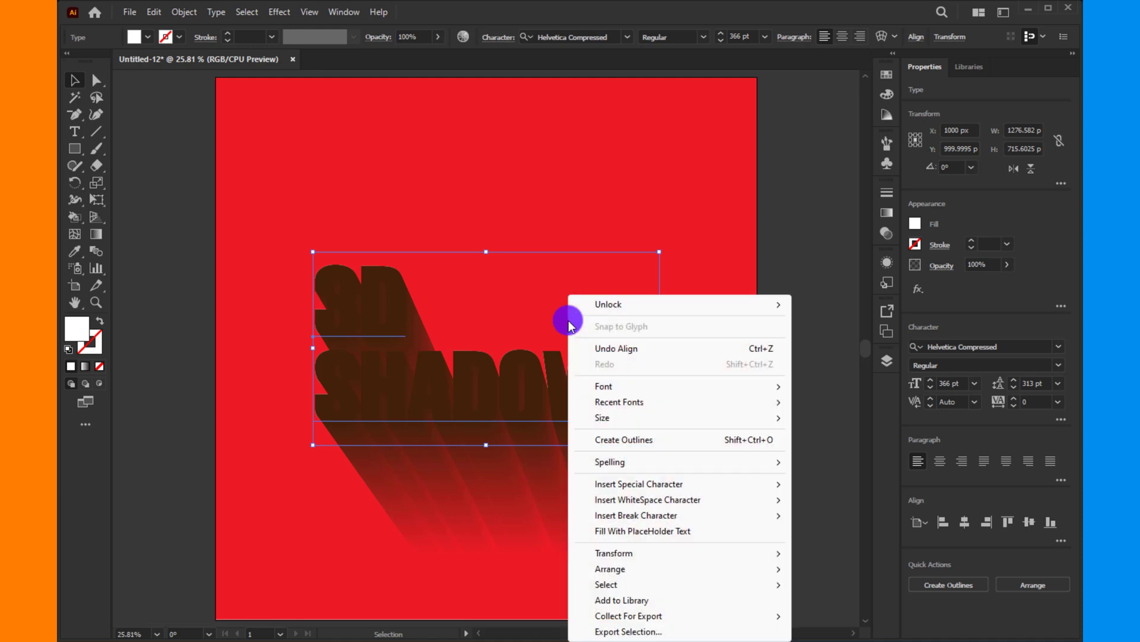
mouse_move(617, 570)
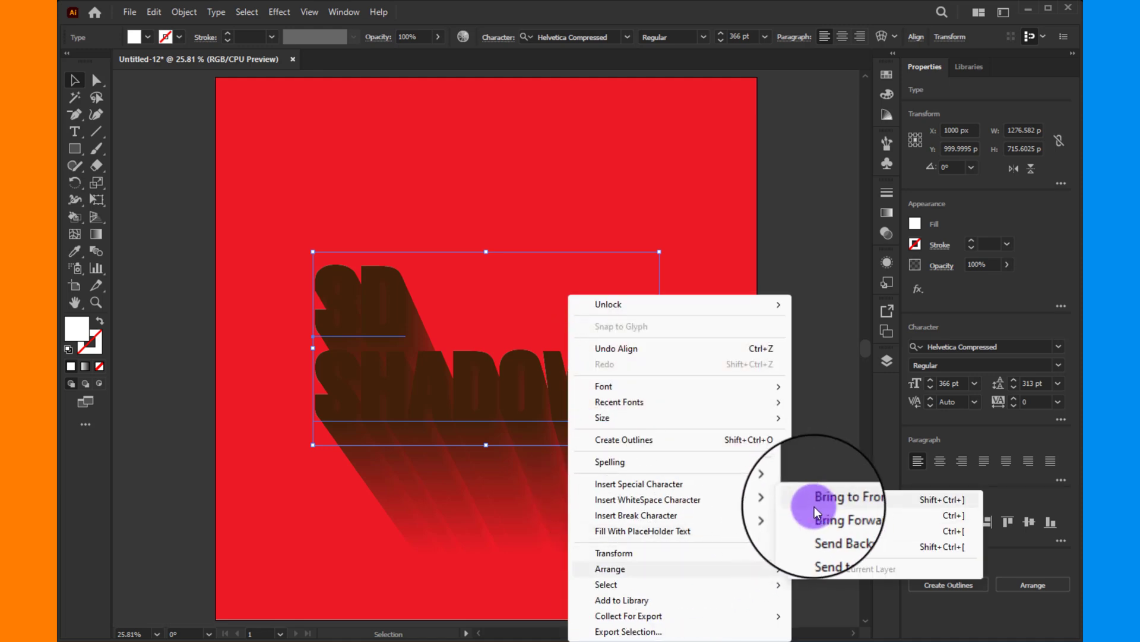
click(830, 500)
click(831, 502)
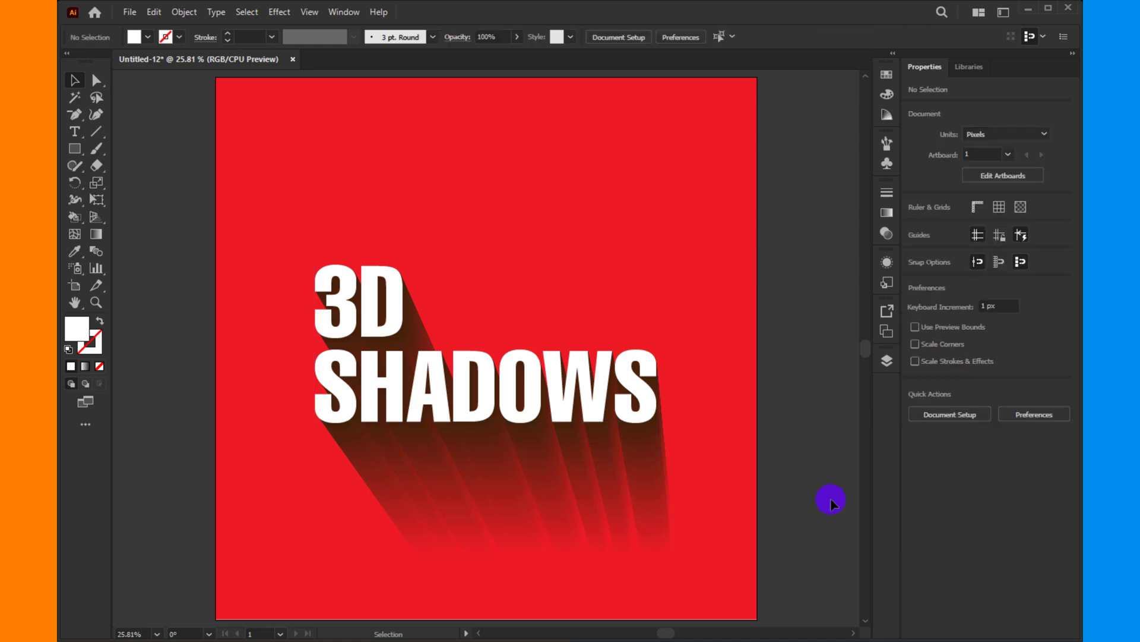
- Group the white text with its shadow blend and move the group up toward the middle of the artboard
drag(284, 226, 712, 571)
right_click(654, 515)
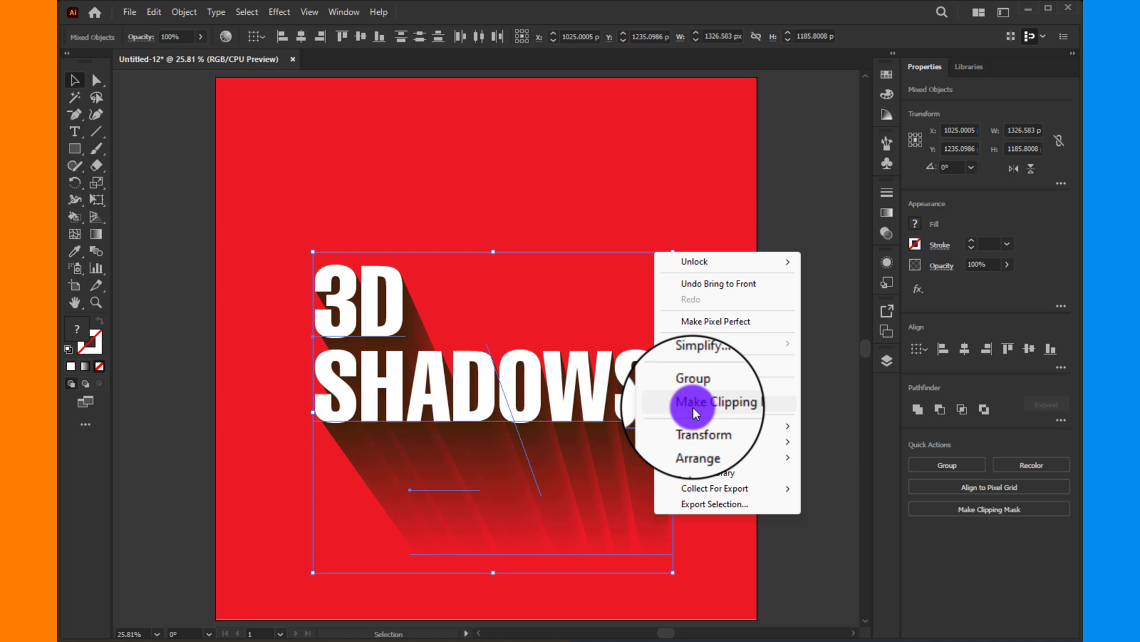
click(702, 389)
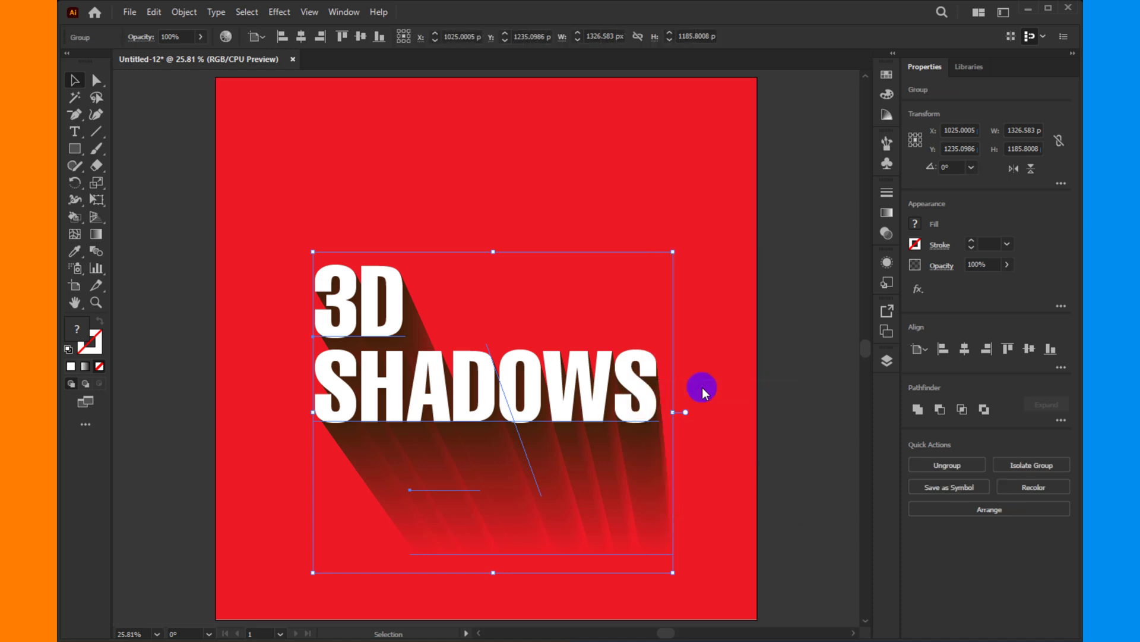
drag(506, 394, 504, 344)
click(778, 358)
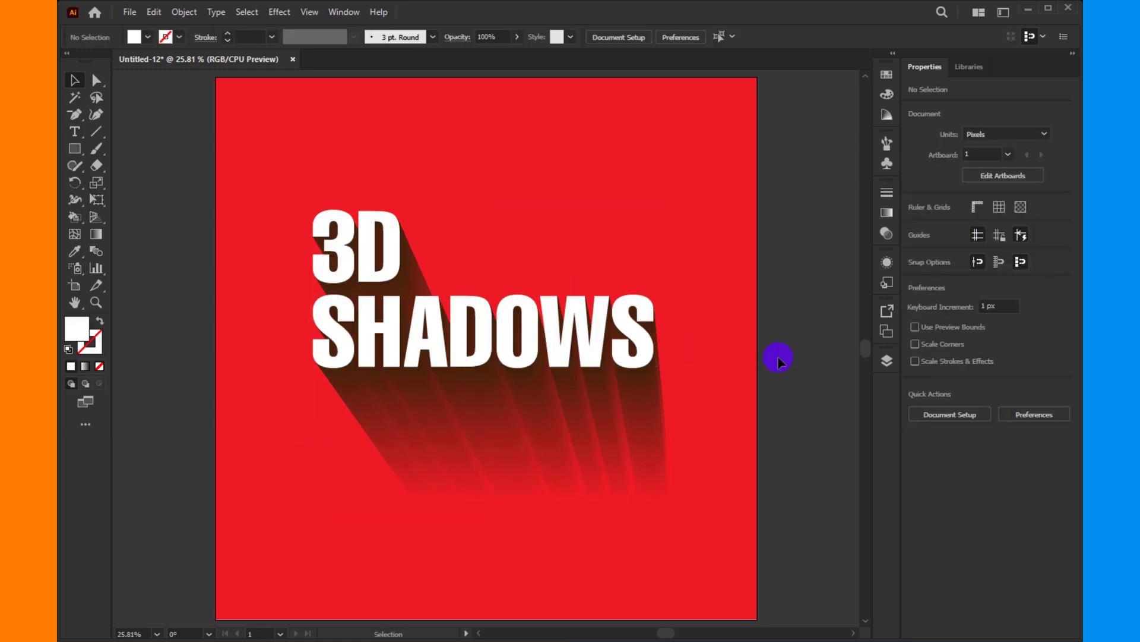
scroll(779, 356, down, 3)
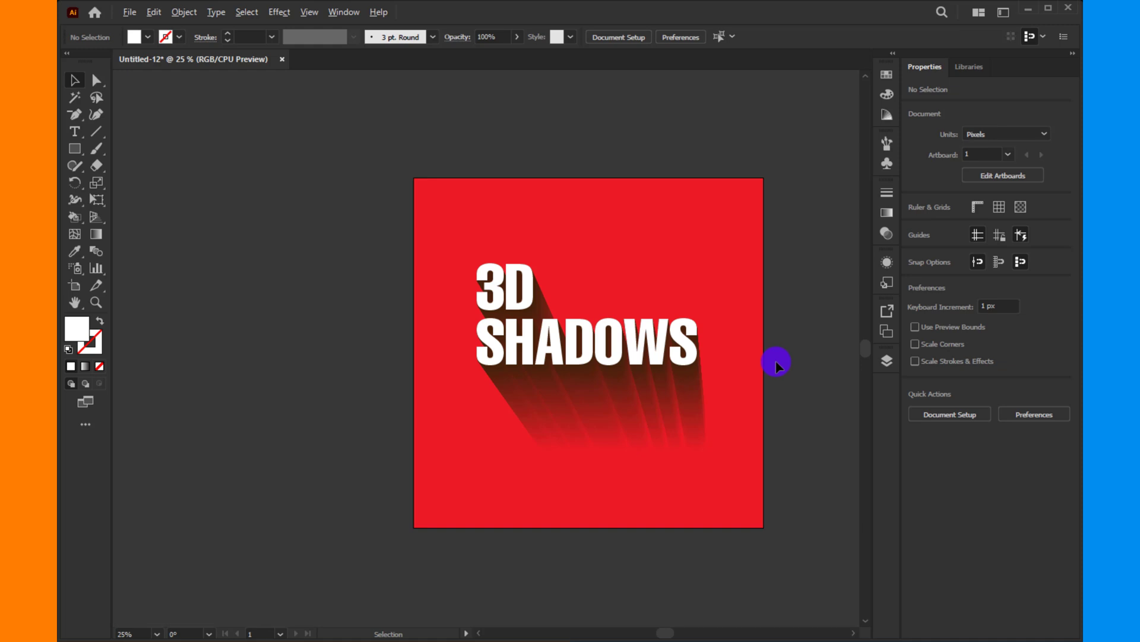
scroll(772, 366, up, 2)
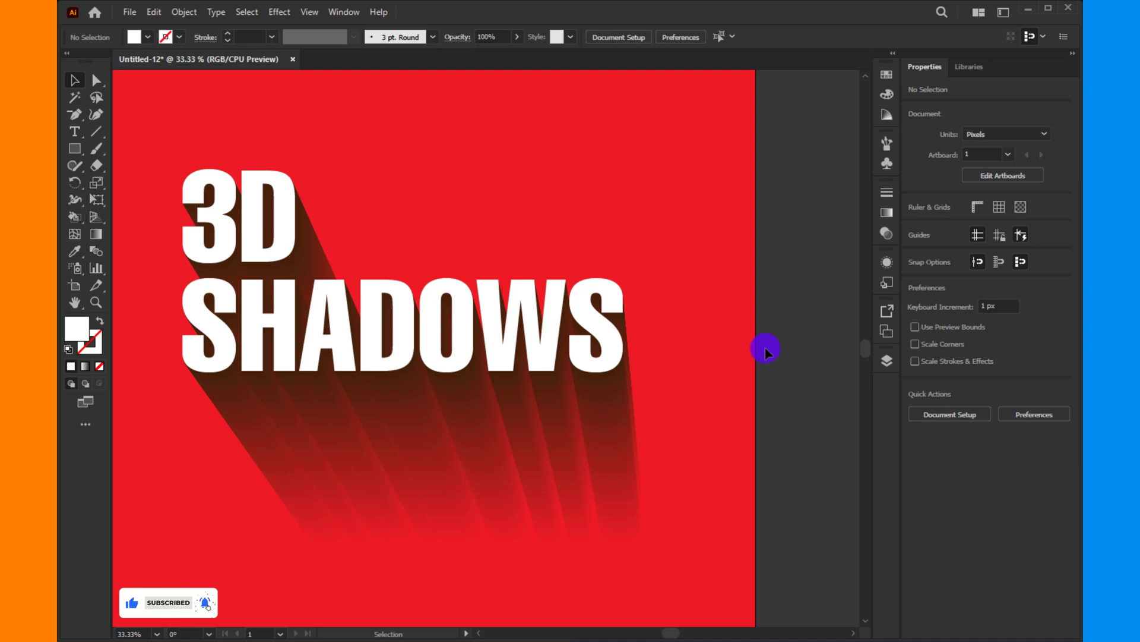
scroll(765, 352, down, 1)
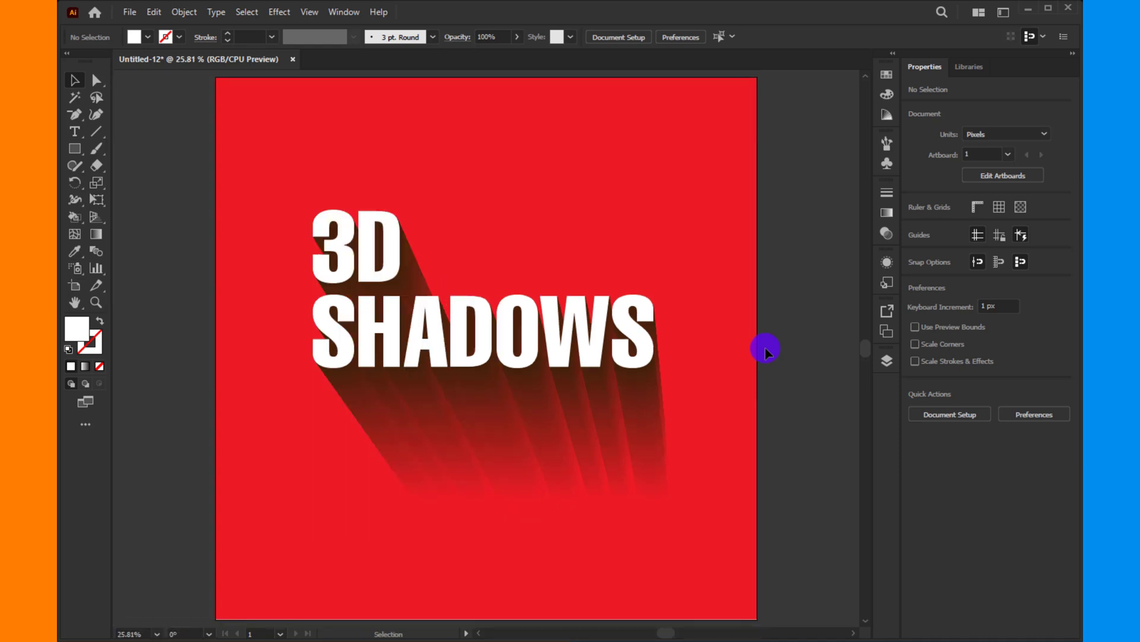